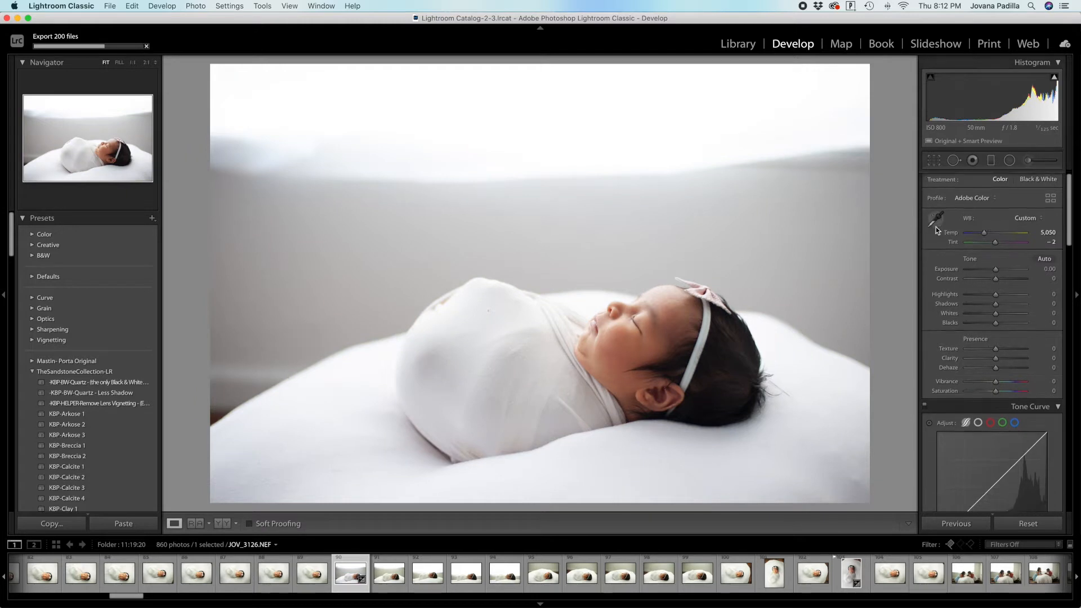
Step: Sample the white balance from the grey wall behind the baby and warm the temperature to 5,227
{"action": "left_click", "coordinate": [935, 210]}
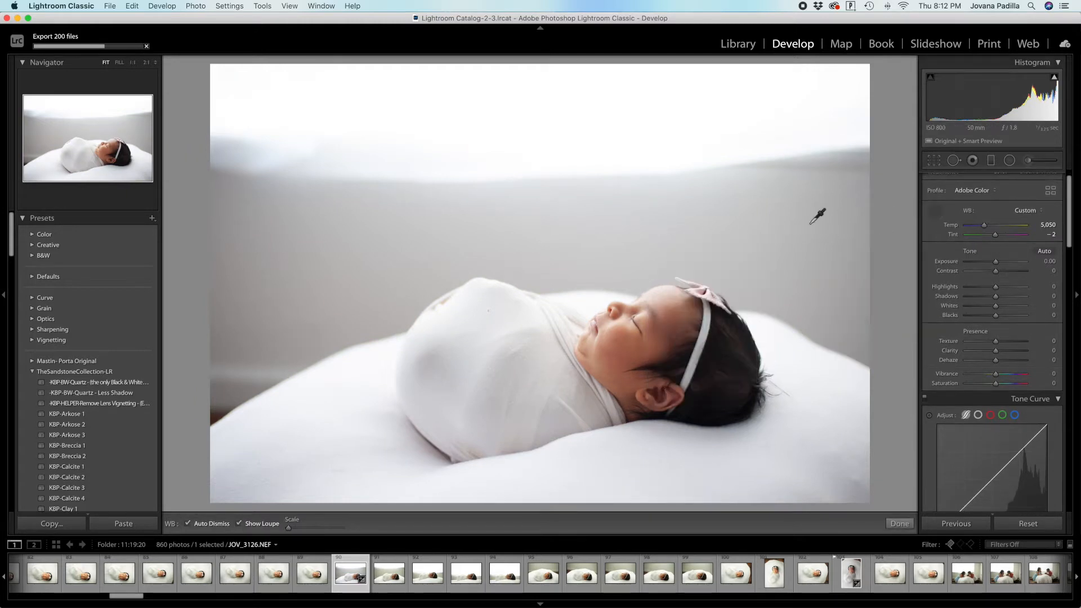
{"action": "left_click", "coordinate": [291, 319]}
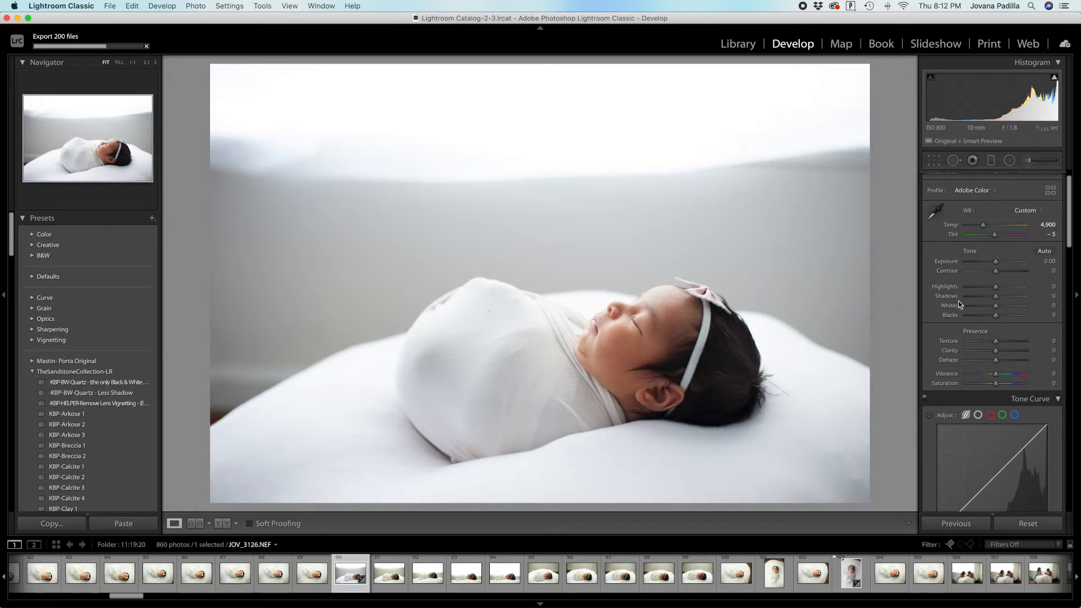
{"action": "left_click_drag", "start_coordinate": [1047, 225], "coordinate": [1058, 224]}
Step: Enable the lens profile corrections for the photo
{"action": "scroll", "coordinate": [1033, 244], "scroll_direction": "down", "scroll_amount": 10}
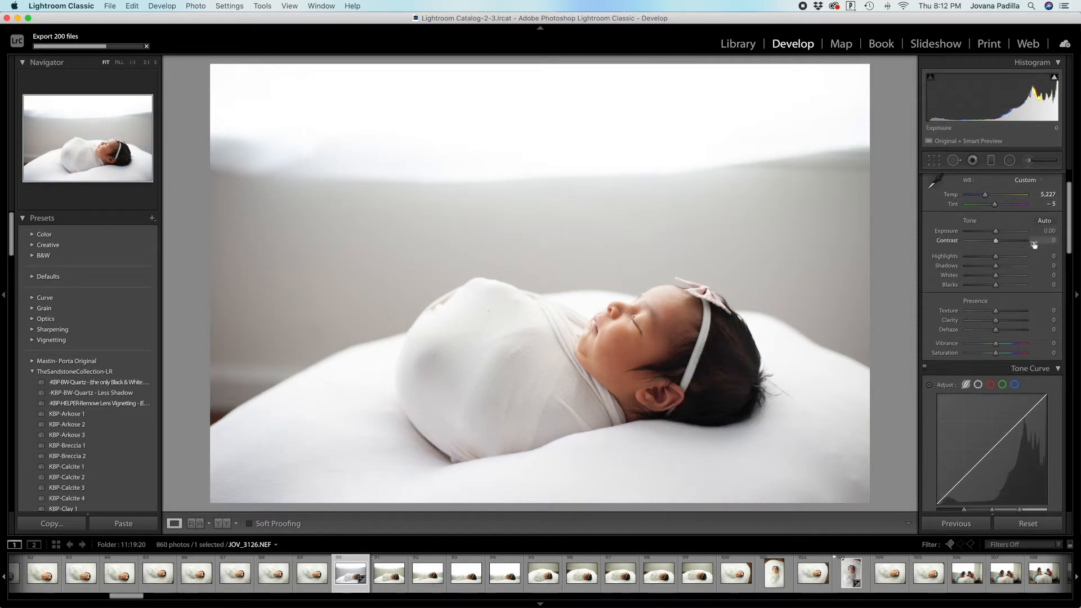
{"action": "scroll", "coordinate": [1033, 248], "scroll_direction": "down", "scroll_amount": 5}
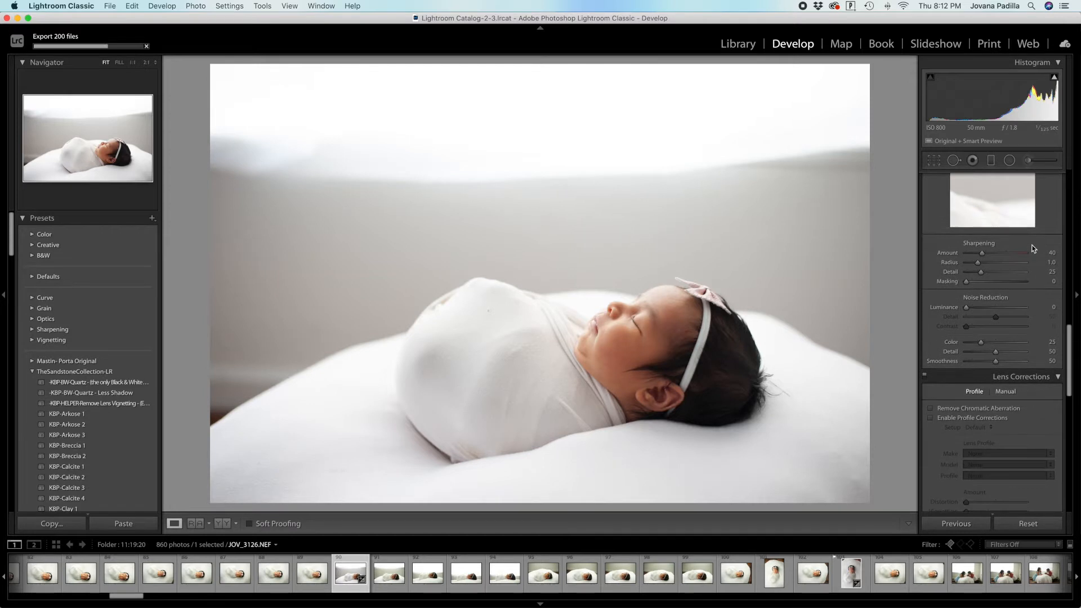
{"action": "left_click", "coordinate": [948, 421]}
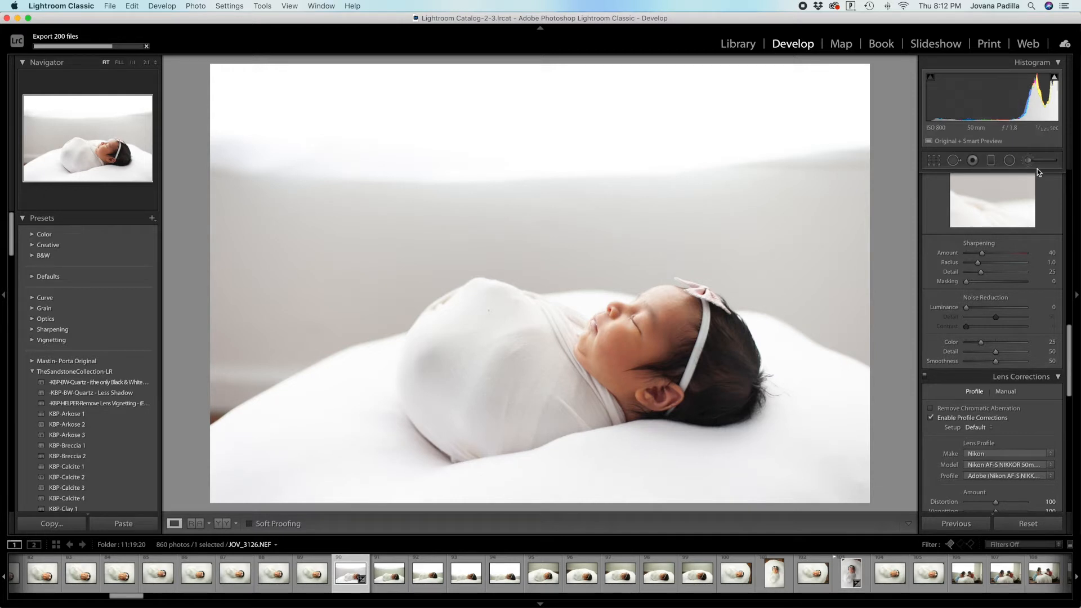
Step: Lower the photo's Contrast to -56 and Blacks to -36
{"action": "scroll", "coordinate": [1041, 178], "scroll_direction": "up", "scroll_amount": 15}
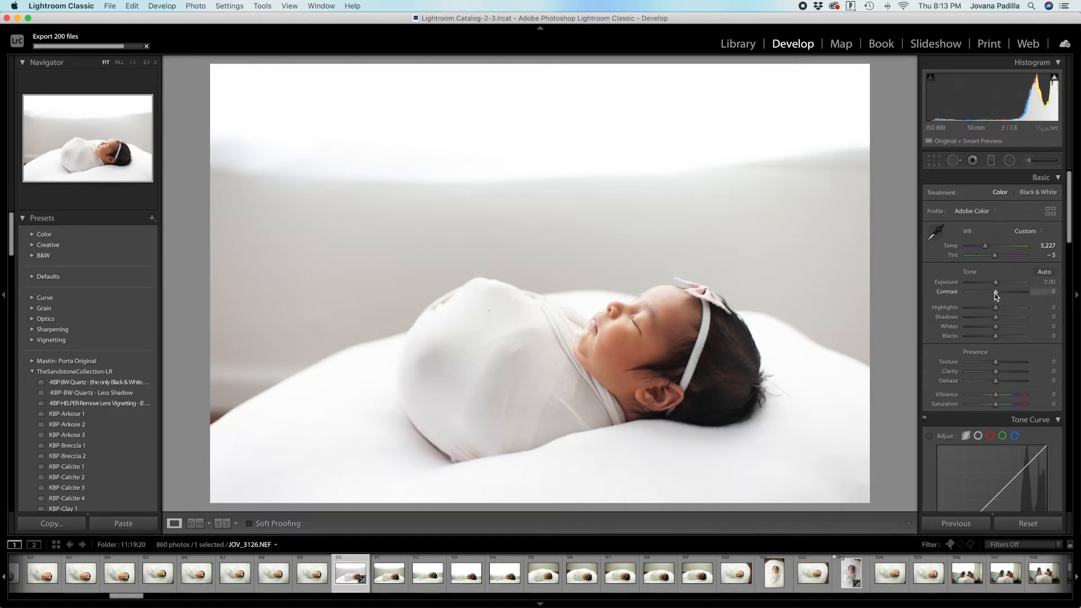
{"action": "left_click_drag", "start_coordinate": [995, 293], "coordinate": [979, 292]}
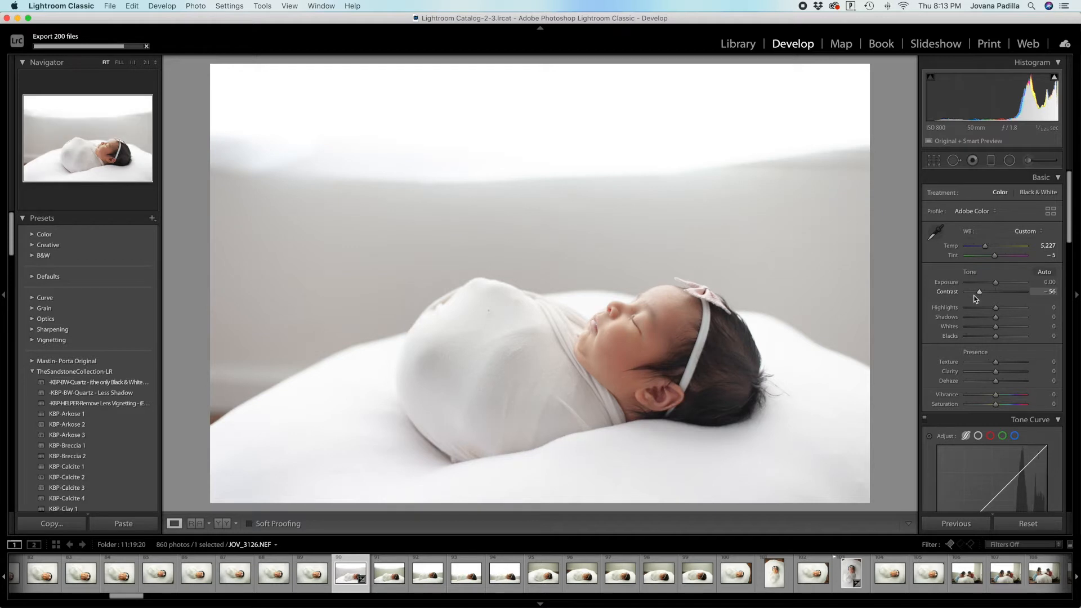
{"action": "left_click_drag", "start_coordinate": [992, 337], "coordinate": [981, 337]}
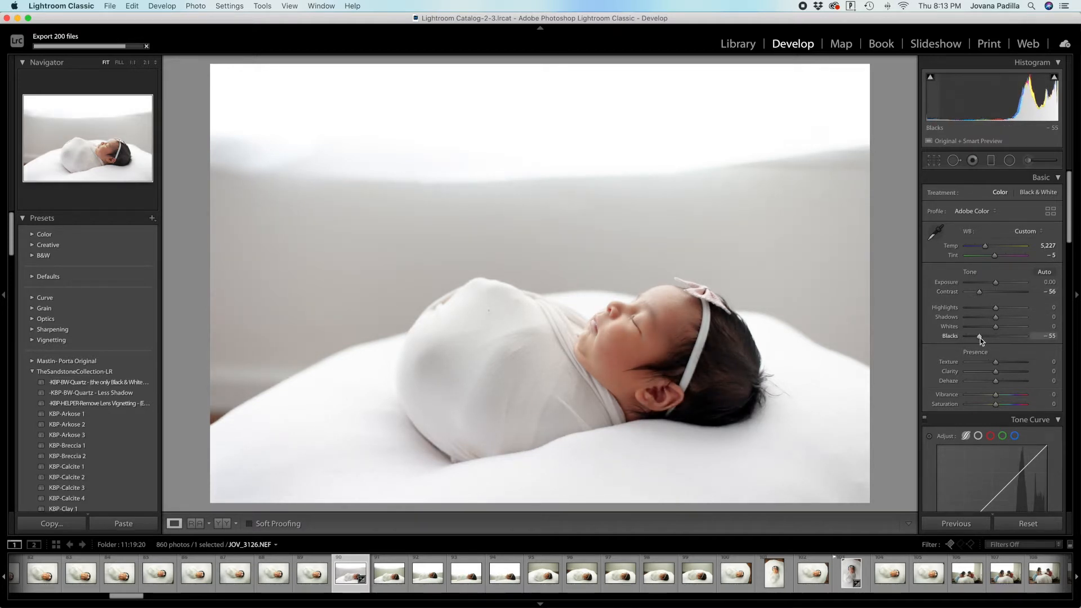
{"action": "left_click_drag", "start_coordinate": [981, 338], "coordinate": [985, 336]}
Step: Try Clarity at +25 and reset it to 0, while warming the white balance temperature to 5,574
{"action": "scroll", "coordinate": [996, 343], "scroll_direction": "down", "scroll_amount": 4}
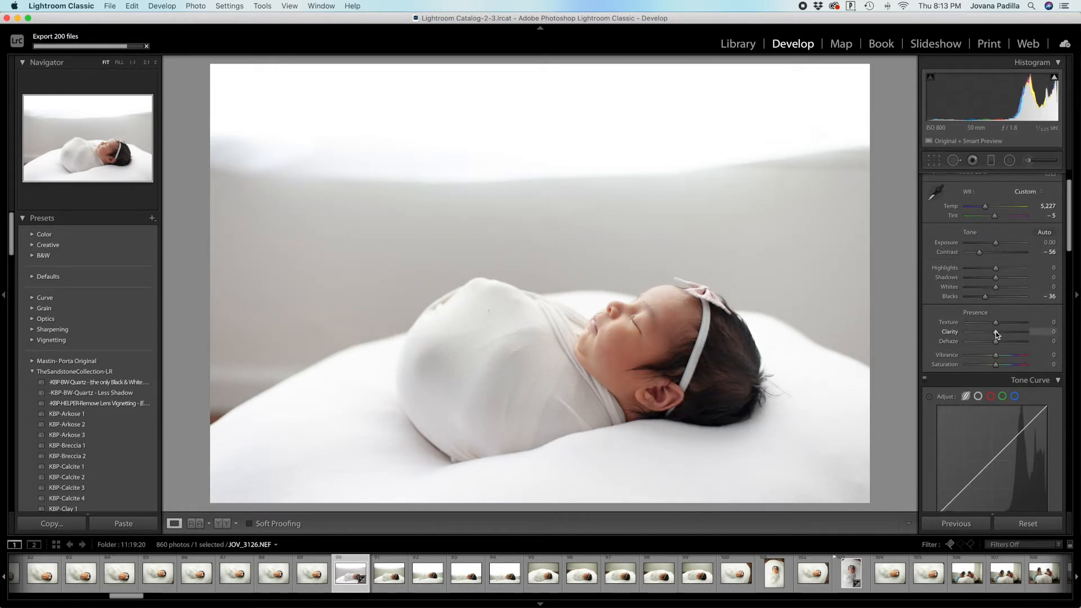
{"action": "left_click_drag", "start_coordinate": [997, 334], "coordinate": [1004, 334]}
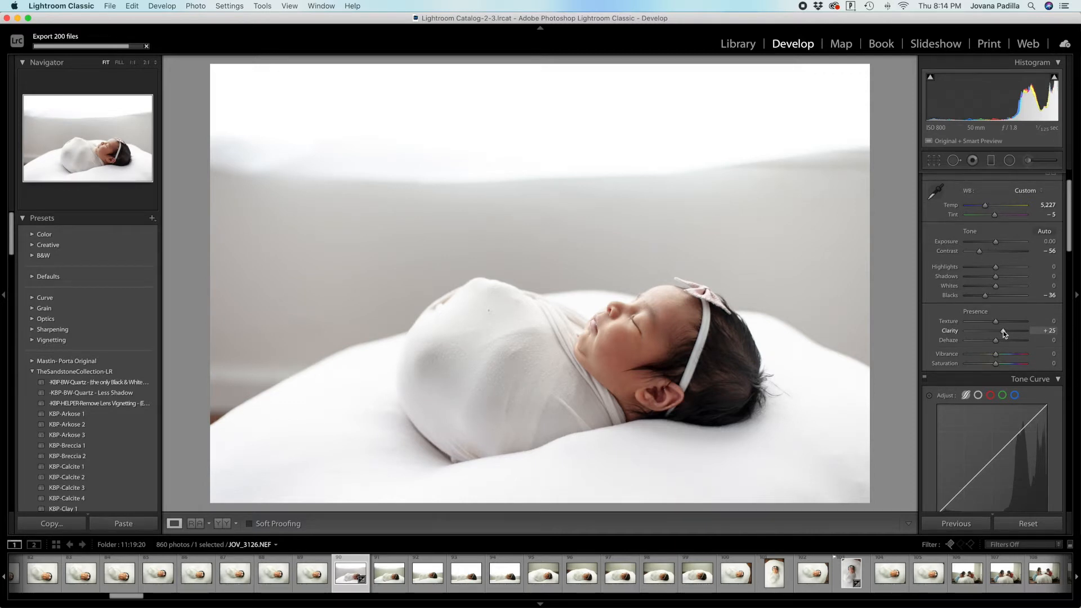
{"action": "left_click_drag", "start_coordinate": [991, 240], "coordinate": [988, 240]}
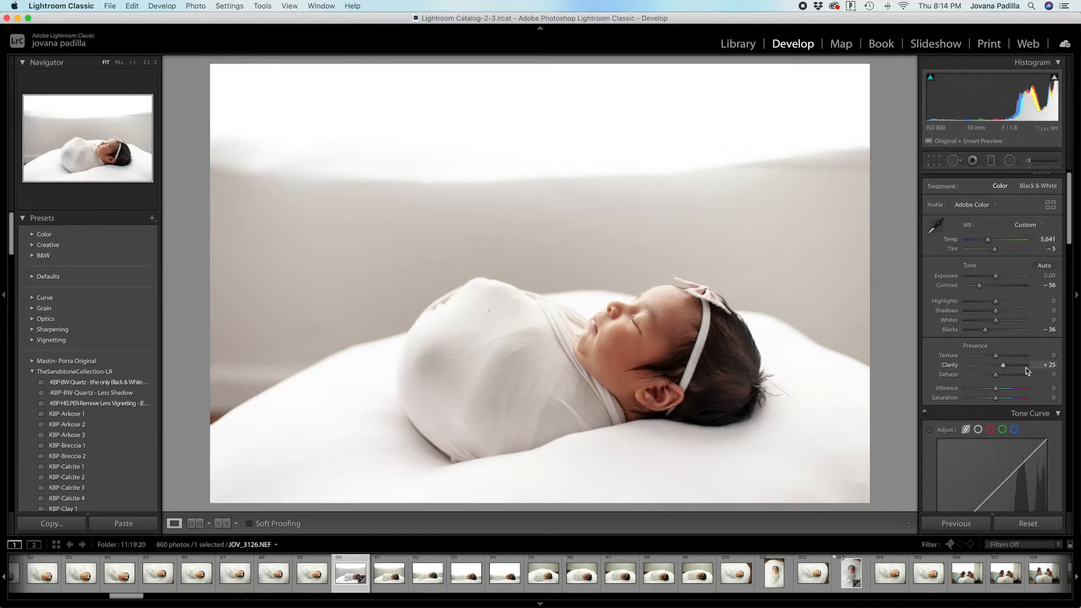
{"action": "left_click_drag", "start_coordinate": [1049, 239], "coordinate": [1046, 239]}
{"action": "double_click", "coordinate": [950, 366]}
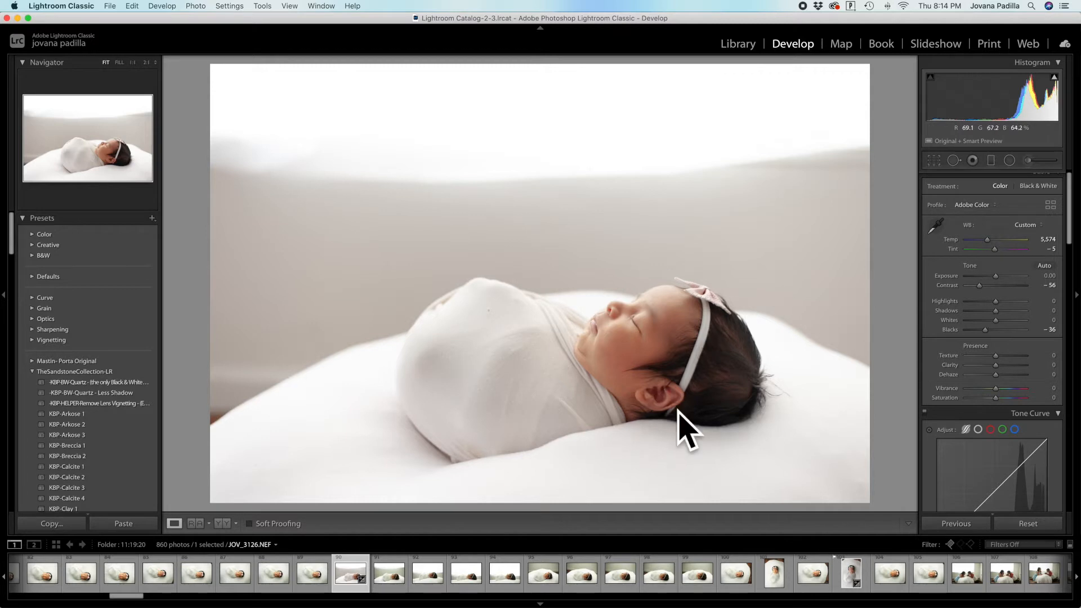
Step: Try brightening the tone curve's Lights region at +12 and at +5
{"action": "scroll", "coordinate": [1020, 389], "scroll_direction": "down", "scroll_amount": 5}
{"action": "scroll", "coordinate": [1010, 393], "scroll_direction": "down", "scroll_amount": 1}
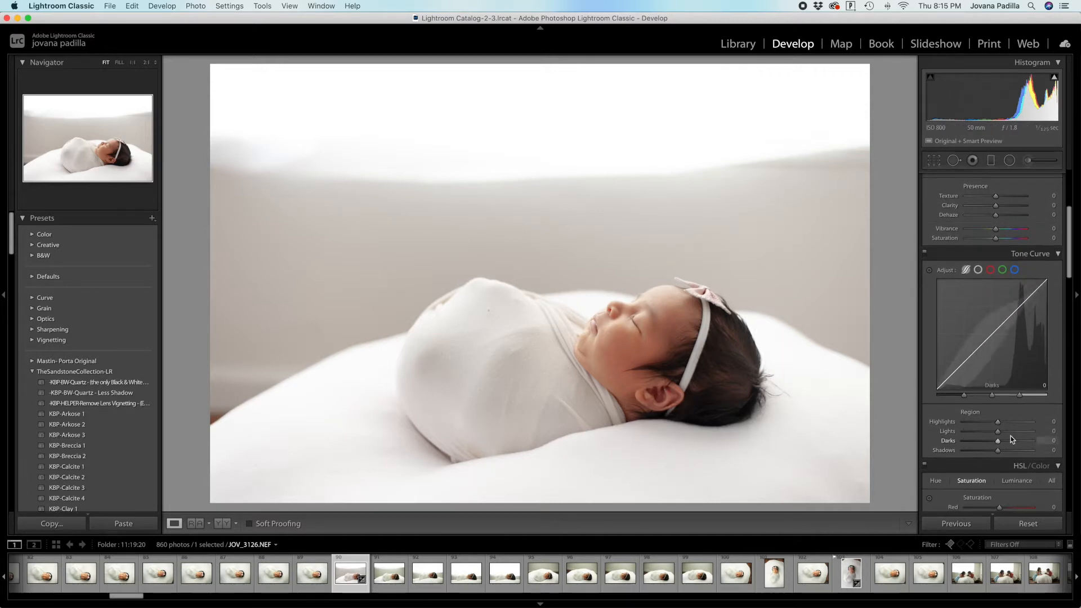
{"action": "left_click", "coordinate": [1002, 432]}
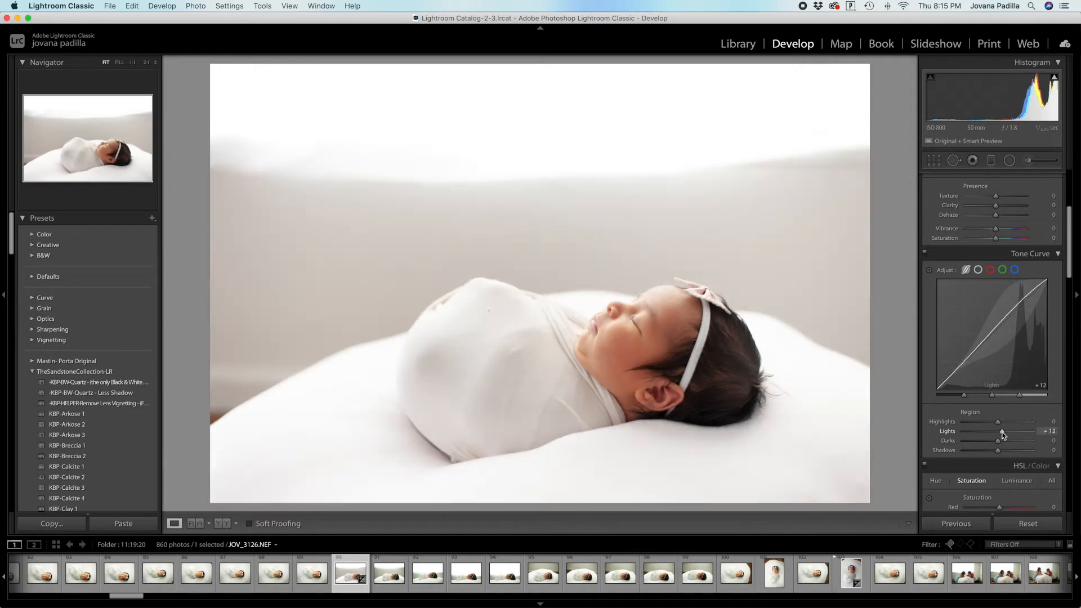
{"action": "left_click_drag", "start_coordinate": [1001, 432], "coordinate": [999, 431]}
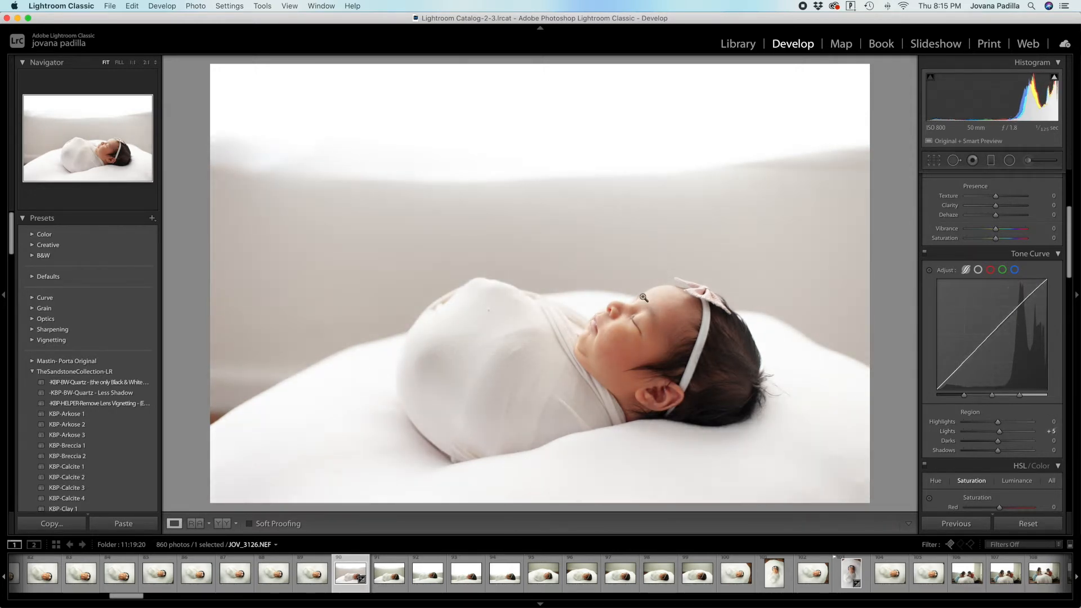
{"action": "double_click", "coordinate": [1000, 432]}
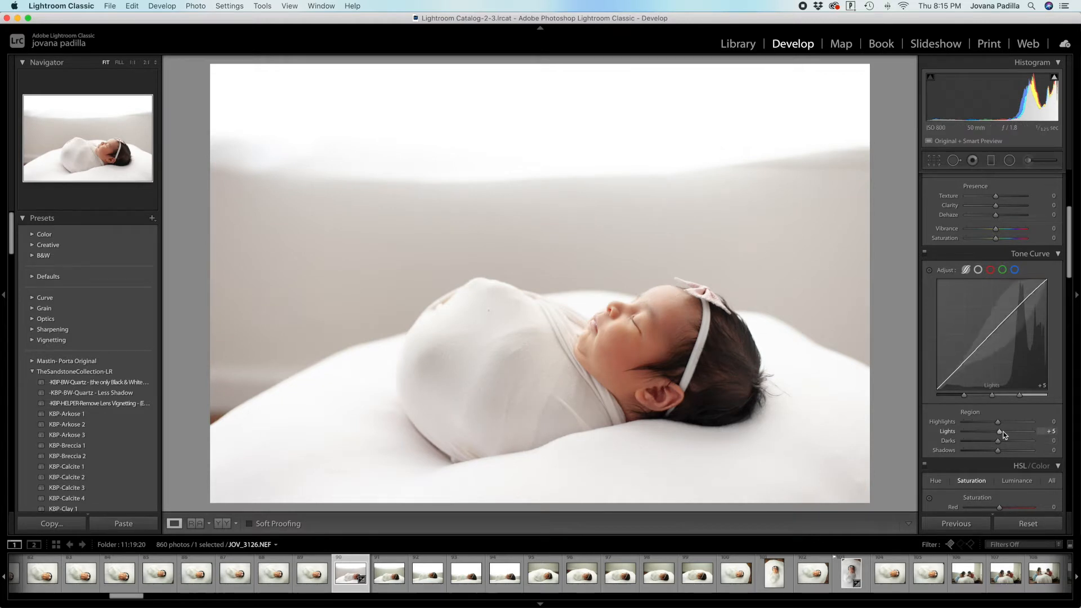
Step: Lower the tone curve's Darks to -4 and Shadows to -6 with Lights reset to 0, and compare with the original photo
{"action": "left_click_drag", "start_coordinate": [1001, 432], "coordinate": [996, 454]}
{"action": "scroll", "coordinate": [1000, 434], "scroll_direction": "up", "scroll_amount": 1}
{"action": "scroll", "coordinate": [1001, 470], "scroll_direction": "down", "scroll_amount": 1}
{"action": "scroll", "coordinate": [994, 454], "scroll_direction": "down", "scroll_amount": 1}
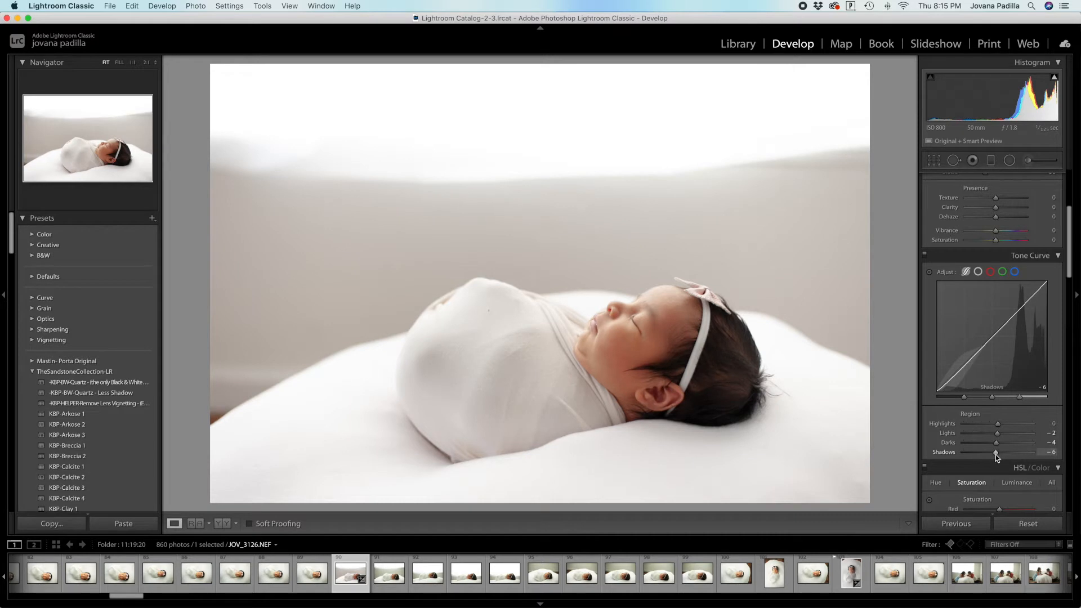
{"action": "scroll", "coordinate": [996, 454], "scroll_direction": "down", "scroll_amount": 1}
{"action": "double_click", "coordinate": [947, 426]}
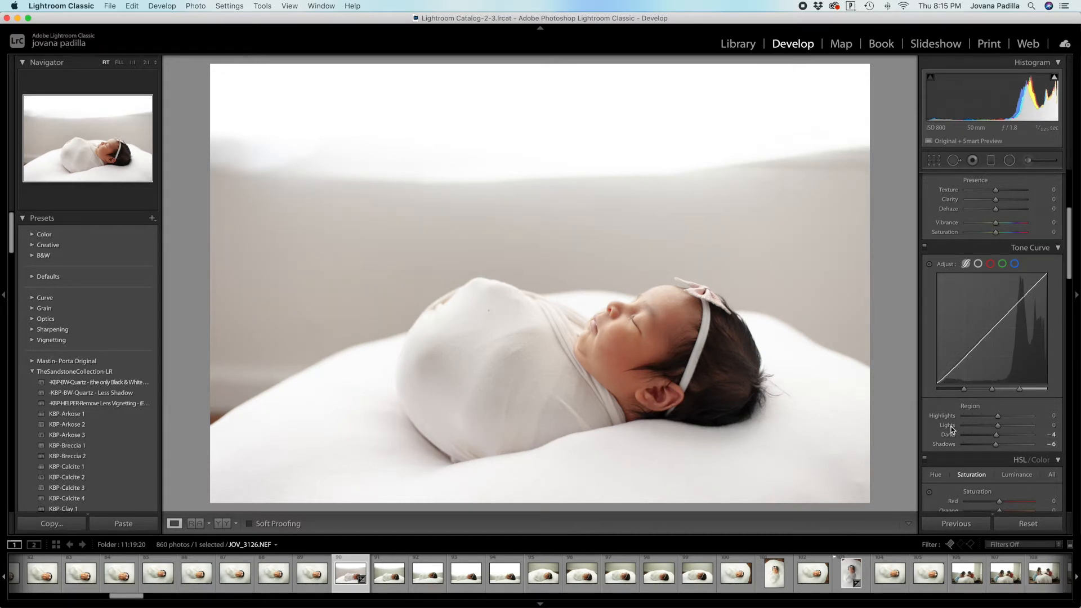
{"action": "key", "text": "backslash"}
{"action": "key", "text": "backslash"}
Step: Shift the HSL hue of Orange to +5 and Red to +19
{"action": "scroll", "coordinate": [1006, 426], "scroll_direction": "down", "scroll_amount": 5}
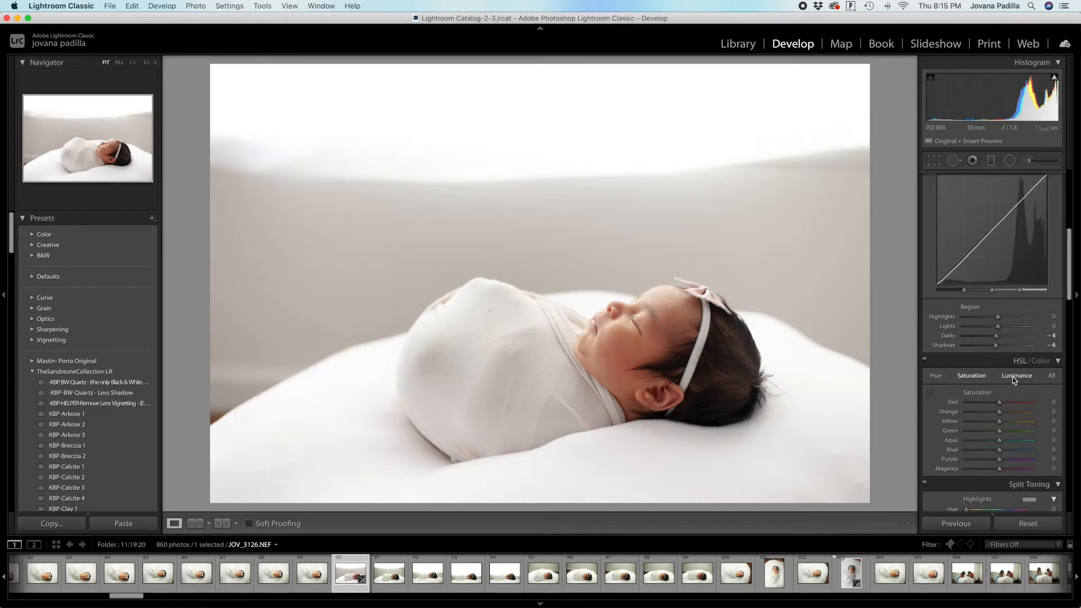
{"action": "left_click", "coordinate": [932, 377]}
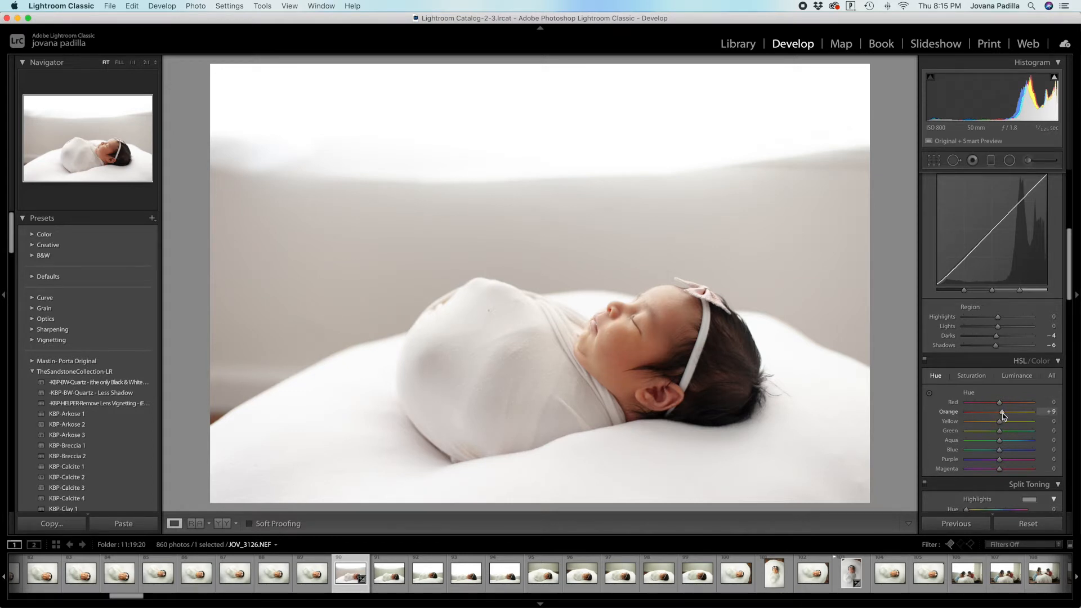
{"action": "left_click_drag", "start_coordinate": [1002, 414], "coordinate": [1004, 408]}
{"action": "scroll", "coordinate": [1001, 411], "scroll_direction": "up", "scroll_amount": 1}
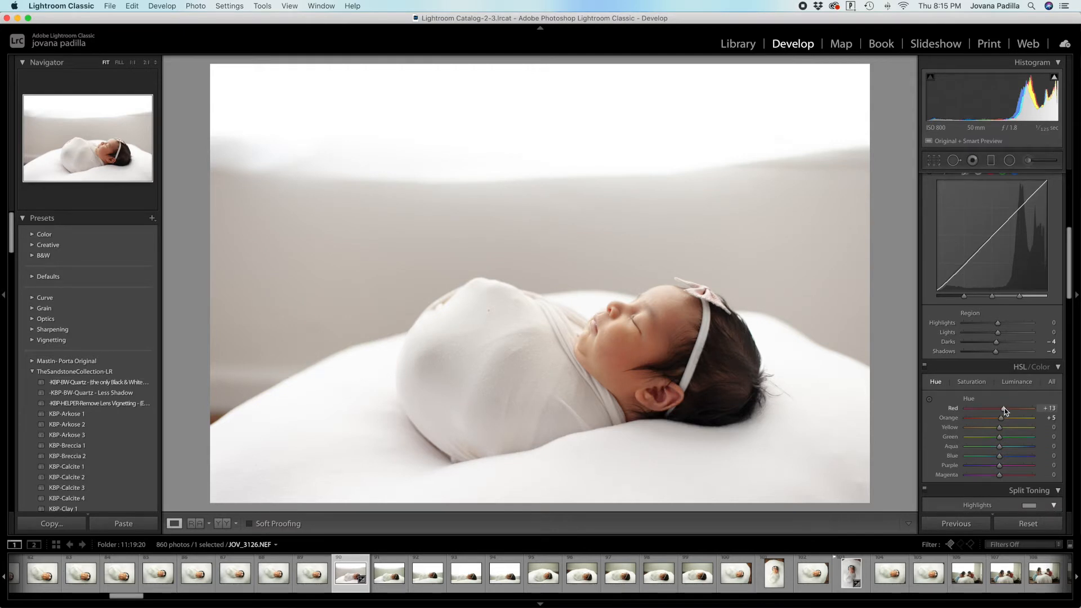
{"action": "left_click_drag", "start_coordinate": [1009, 412], "coordinate": [1006, 411]}
{"action": "left_click_drag", "start_coordinate": [1006, 409], "coordinate": [1006, 409]}
{"action": "scroll", "coordinate": [1008, 407], "scroll_direction": "down", "scroll_amount": 1}
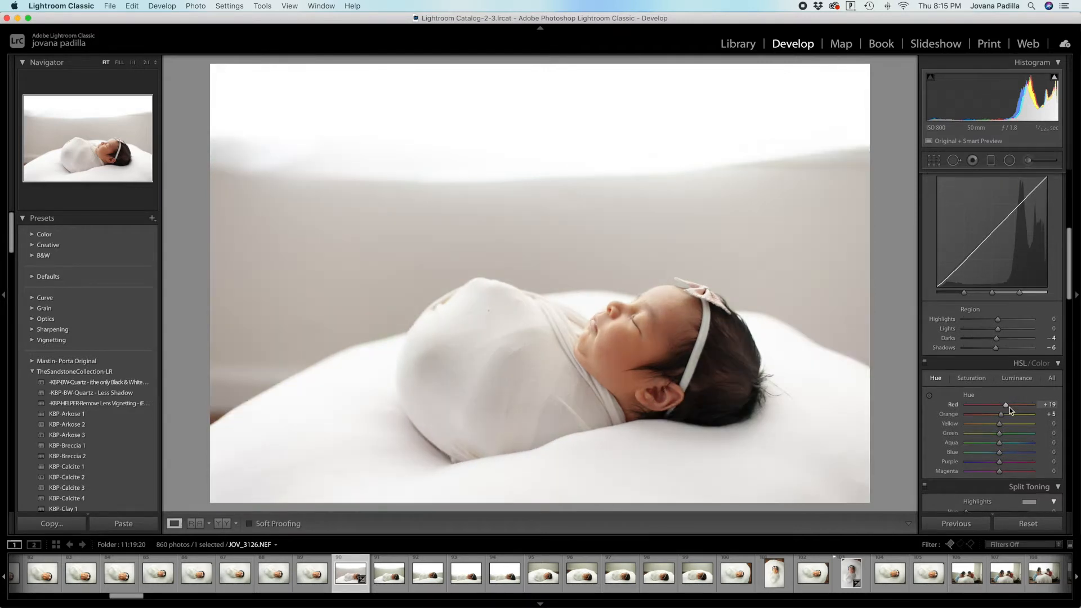
Step: Desaturate Green, Aqua and Blue to -100 in the HSL saturation settings, keeping Yellow reset to 0
{"action": "left_click", "coordinate": [971, 378]}
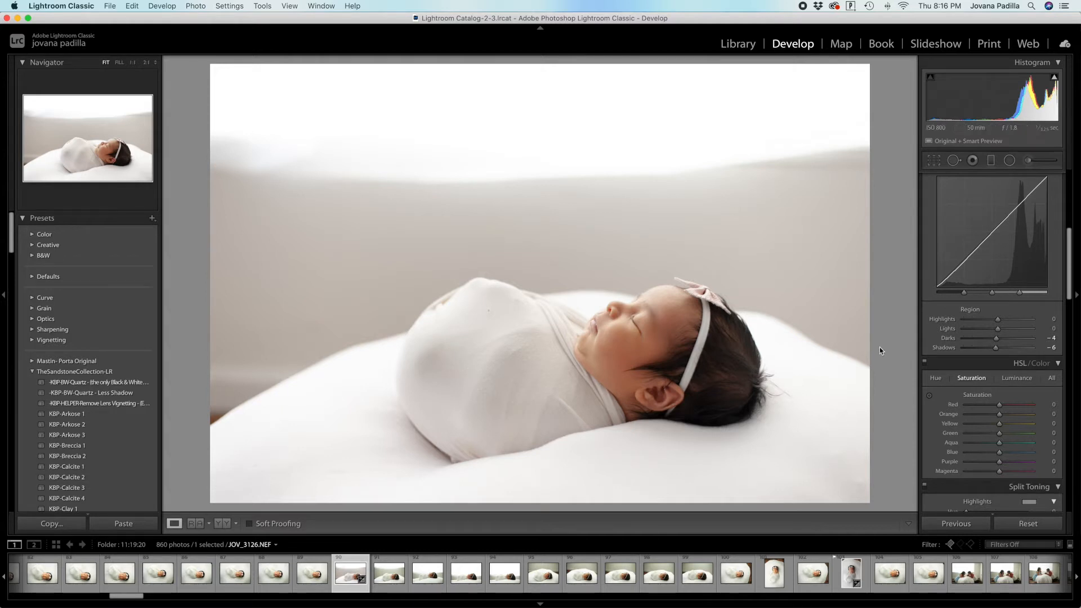
{"action": "left_click_drag", "start_coordinate": [1000, 452], "coordinate": [966, 454]}
{"action": "left_click", "coordinate": [999, 443]}
{"action": "left_click_drag", "start_coordinate": [992, 448], "coordinate": [1062, 444]}
{"action": "left_click_drag", "start_coordinate": [1005, 432], "coordinate": [1071, 443]}
{"action": "left_click_drag", "start_coordinate": [966, 433], "coordinate": [1055, 450]}
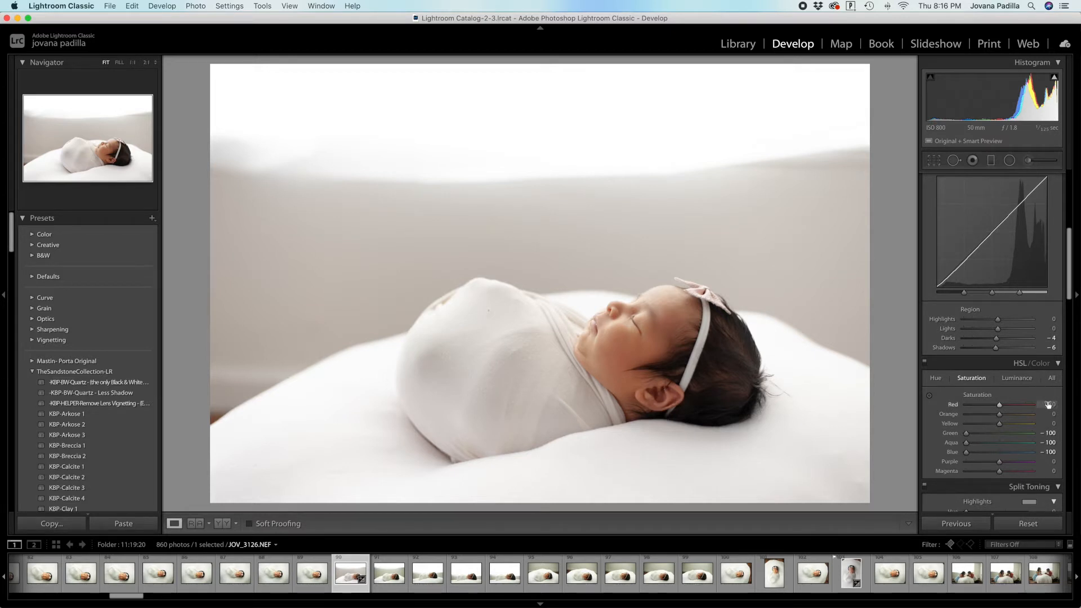
{"action": "mouse_move", "coordinate": [1001, 424]}
{"action": "left_mouse_down"}
{"action": "mouse_move", "coordinate": [1035, 426]}
{"action": "mouse_move", "coordinate": [1000, 427]}
{"action": "left_mouse_up"}
{"action": "double_click", "coordinate": [945, 423]}
Step: Set the HSL luminance of Red to +11, Orange to -1 and Yellow to -22, and compare with the original photo
{"action": "left_click", "coordinate": [1020, 379]}
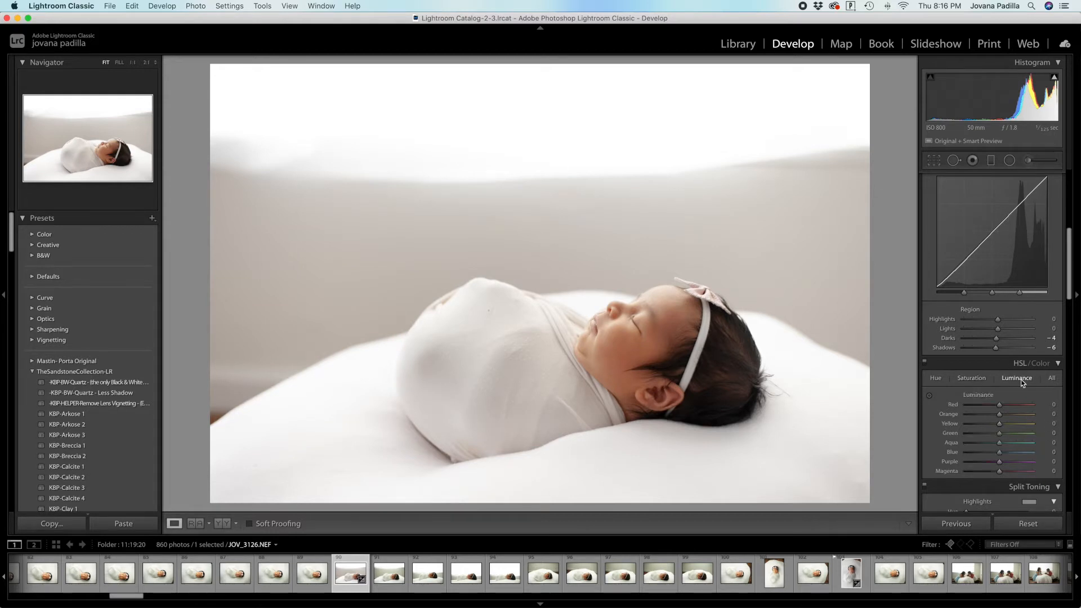
{"action": "left_click_drag", "start_coordinate": [999, 414], "coordinate": [998, 416]}
{"action": "mouse_move", "coordinate": [1000, 404]}
{"action": "left_mouse_down"}
{"action": "mouse_move", "coordinate": [972, 403]}
{"action": "mouse_move", "coordinate": [999, 407]}
{"action": "mouse_move", "coordinate": [1013, 425]}
{"action": "mouse_move", "coordinate": [1003, 424]}
{"action": "mouse_move", "coordinate": [1020, 426]}
{"action": "mouse_move", "coordinate": [994, 425]}
{"action": "left_mouse_up"}
{"action": "key", "text": "backslash"}
{"action": "key", "text": "backslash"}
{"action": "key", "text": "backslash"}
{"action": "key", "text": "backslash"}
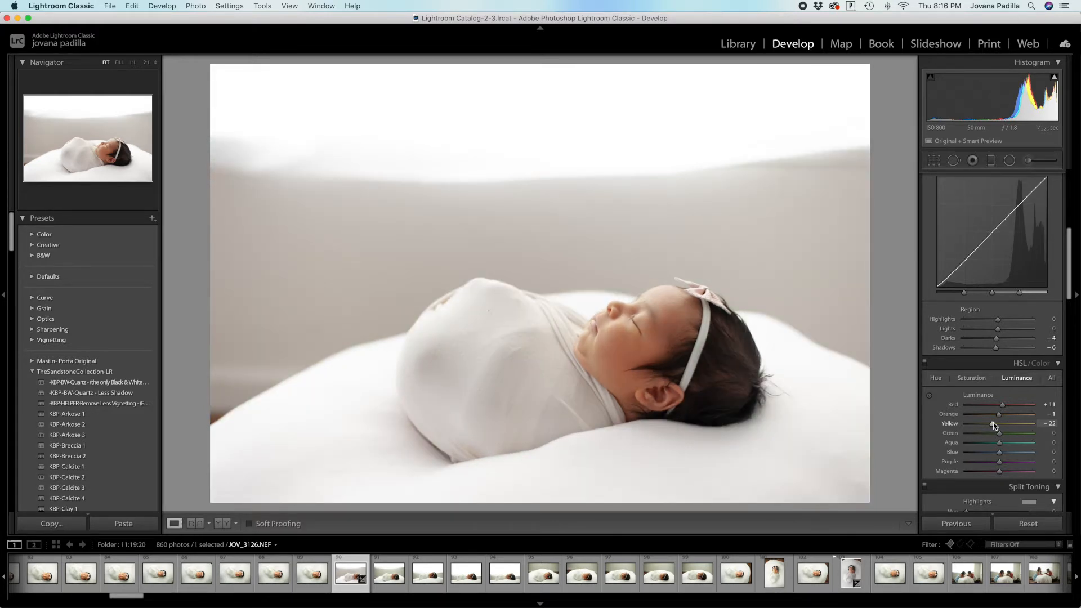
Step: Set the sharpening Masking to 17, using the baby's closed eye and surrounding face as the detail preview area
{"action": "scroll", "coordinate": [993, 422], "scroll_direction": "down", "scroll_amount": 10}
{"action": "scroll", "coordinate": [993, 422], "scroll_direction": "down", "scroll_amount": 5}
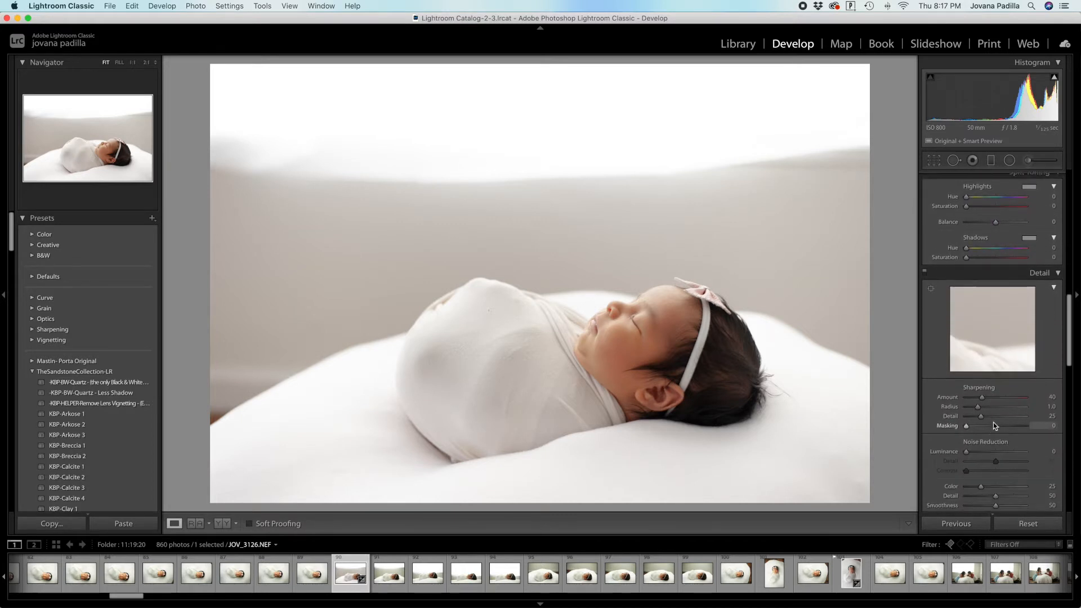
{"action": "left_click_drag", "start_coordinate": [966, 425], "coordinate": [971, 426]}
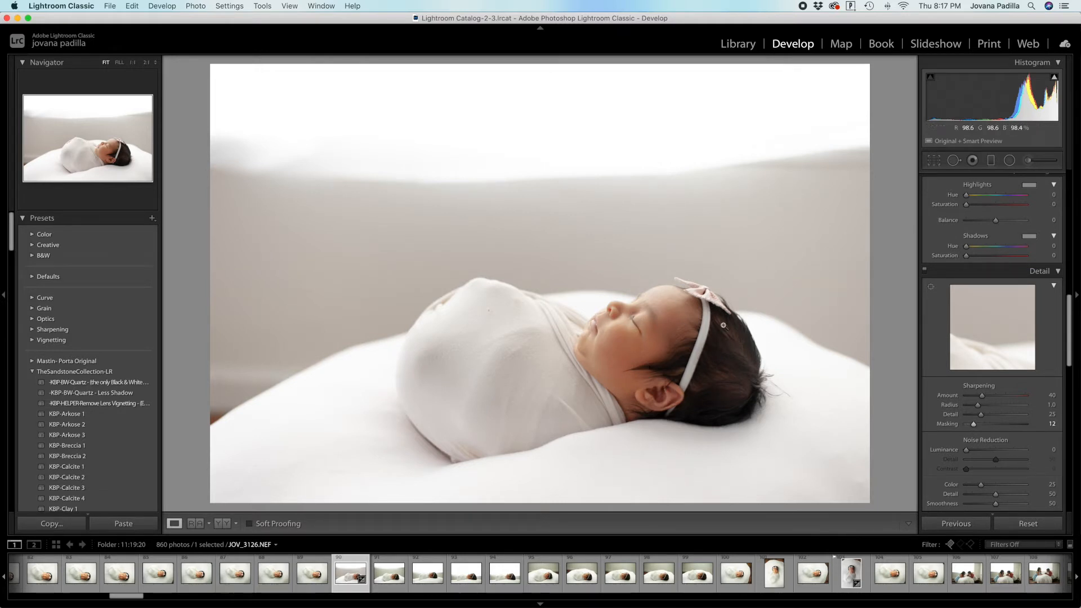
{"action": "left_click", "coordinate": [932, 288]}
{"action": "left_click", "coordinate": [638, 320]}
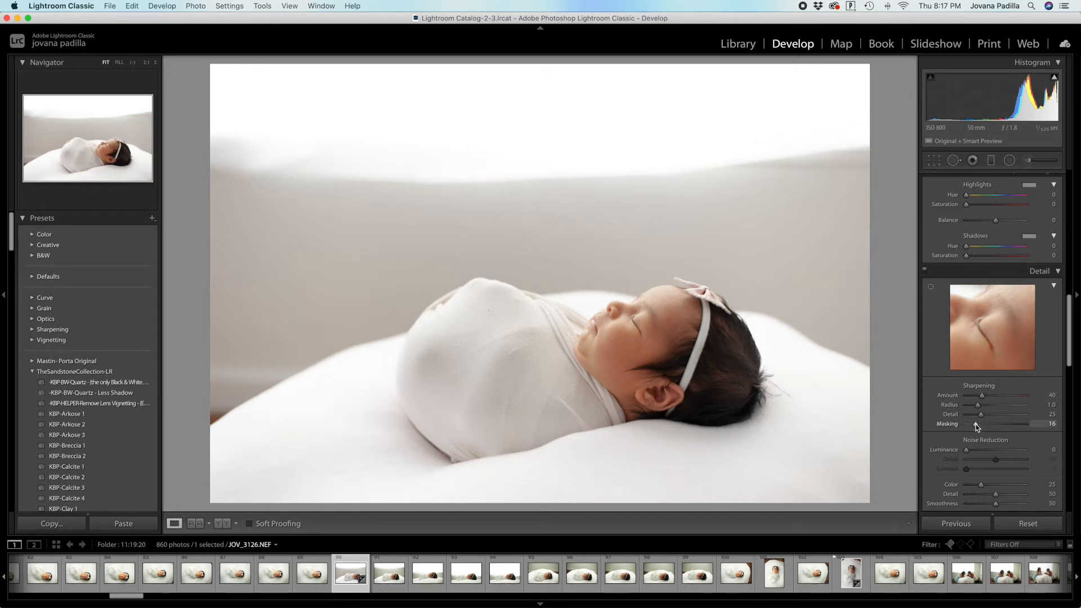
{"action": "left_click_drag", "start_coordinate": [977, 424], "coordinate": [975, 424]}
{"action": "left_click_drag", "start_coordinate": [975, 321], "coordinate": [1025, 314]}
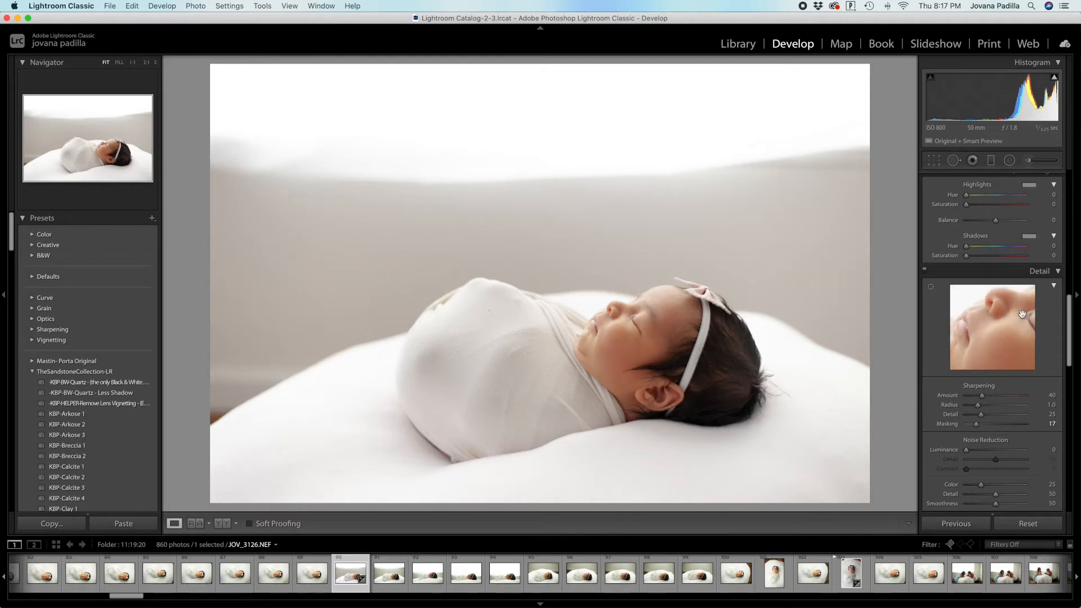
{"action": "left_click", "coordinate": [931, 287]}
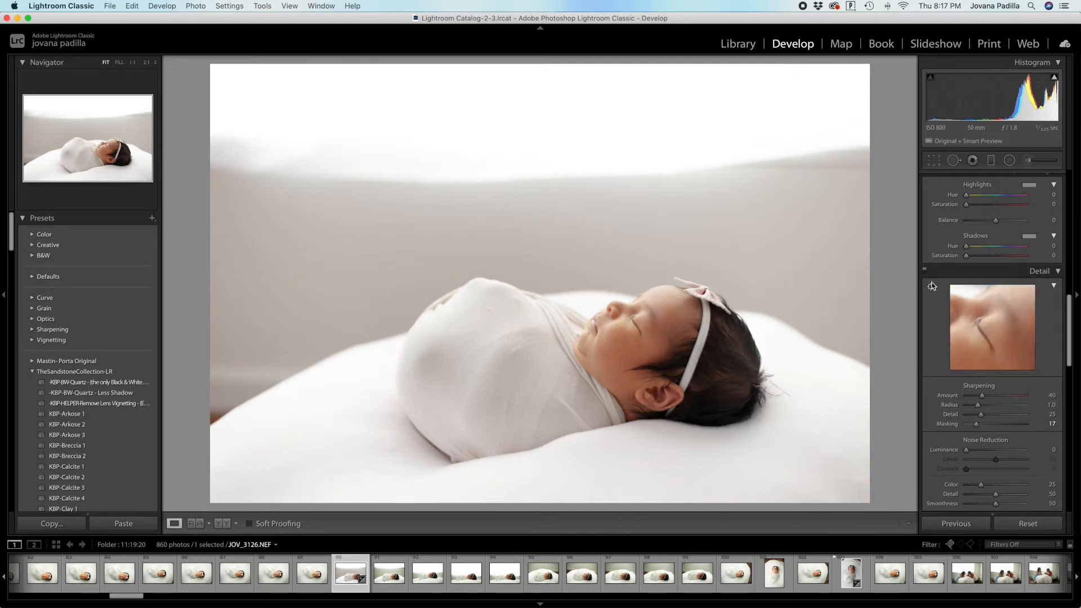
Step: Zoom in to 1:1 on the baby's head and frame the face and swaddle to inspect the edit
{"action": "scroll", "coordinate": [961, 369], "scroll_direction": "down", "scroll_amount": 4}
{"action": "scroll", "coordinate": [961, 369], "scroll_direction": "down", "scroll_amount": 2}
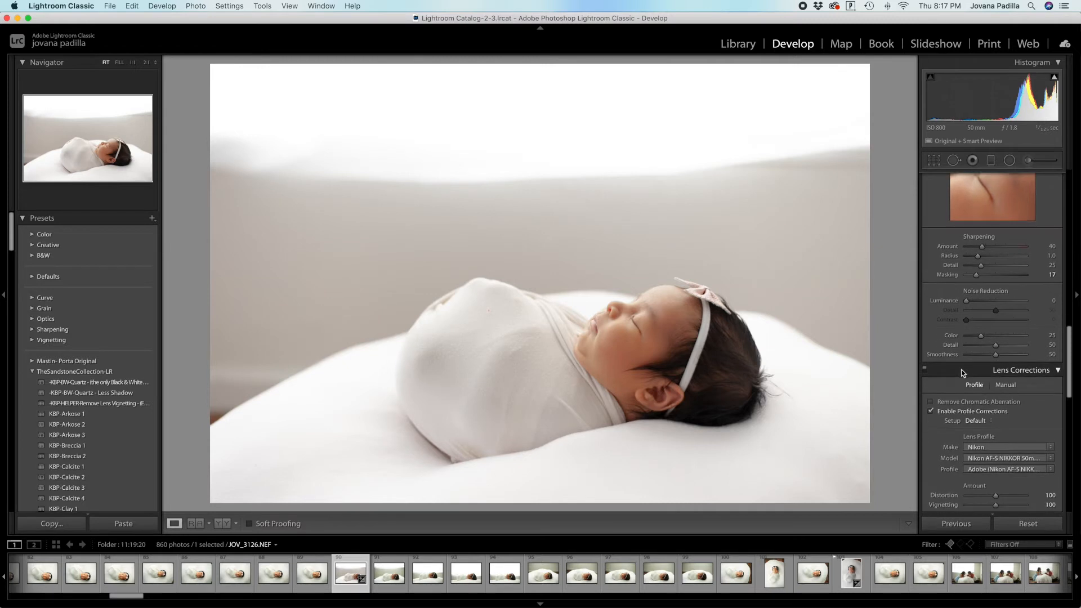
{"action": "scroll", "coordinate": [961, 372], "scroll_direction": "down", "scroll_amount": 2}
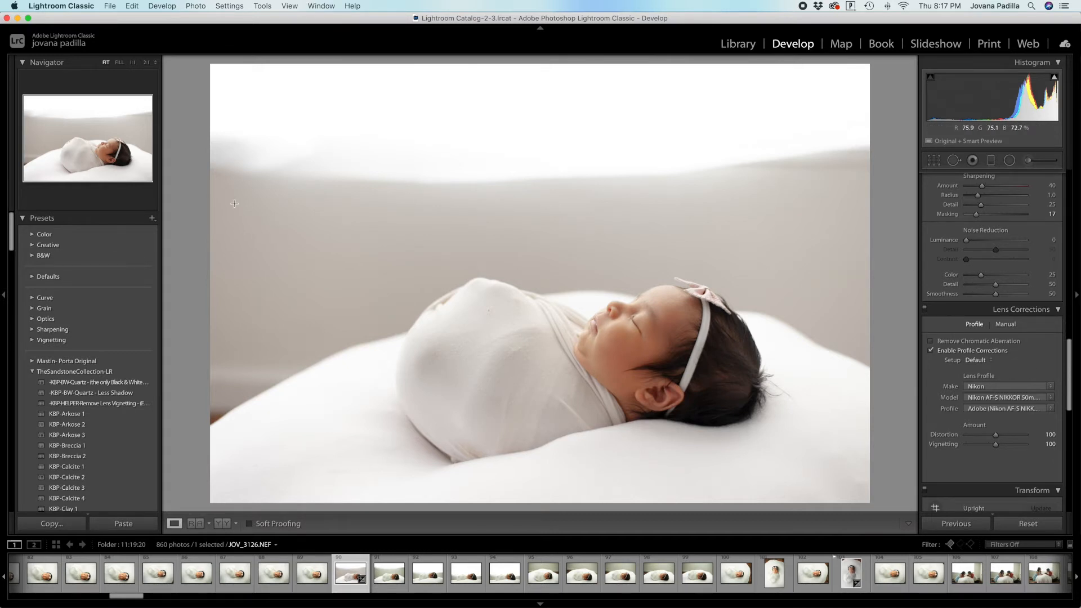
{"action": "left_click", "coordinate": [711, 370]}
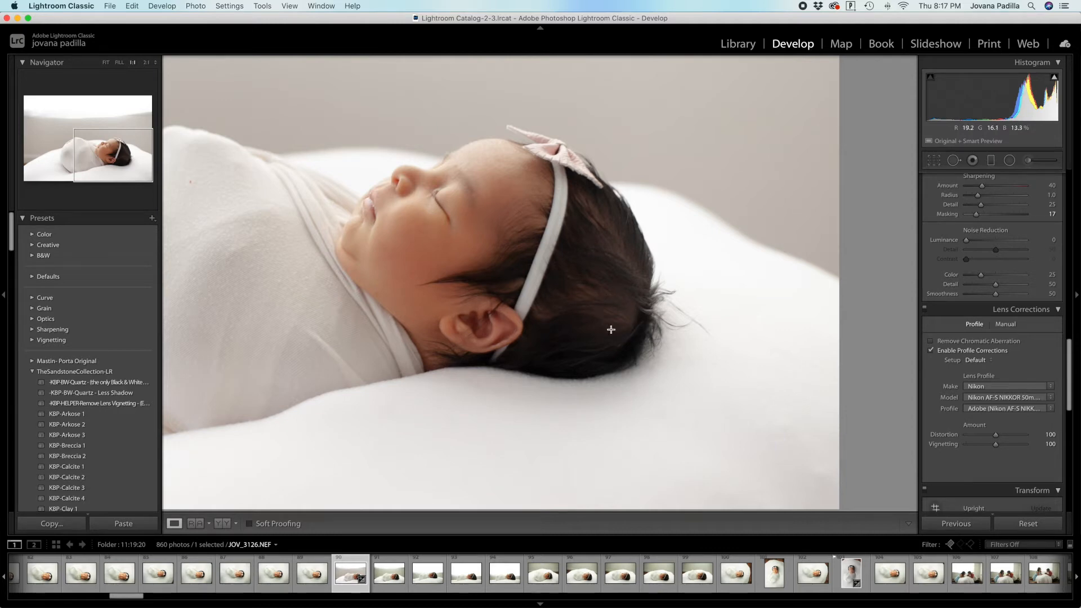
{"action": "left_click_drag", "start_coordinate": [99, 172], "coordinate": [107, 148]}
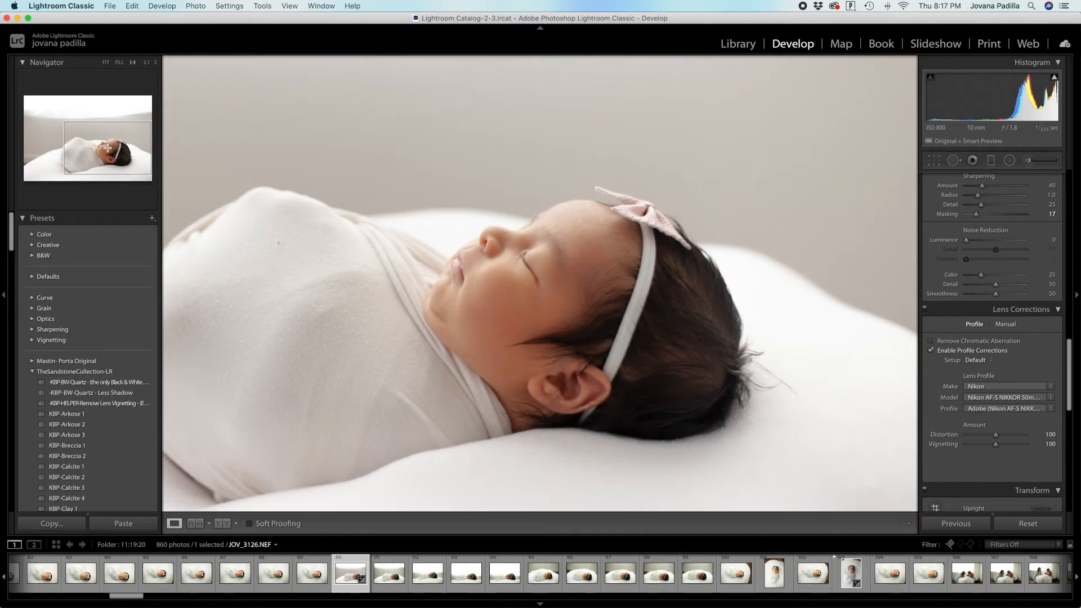
Step: Inspect the baby's face at 2:1 and 1:1 magnification, and return to the fitted view of the whole photo
{"action": "left_click", "coordinate": [147, 64]}
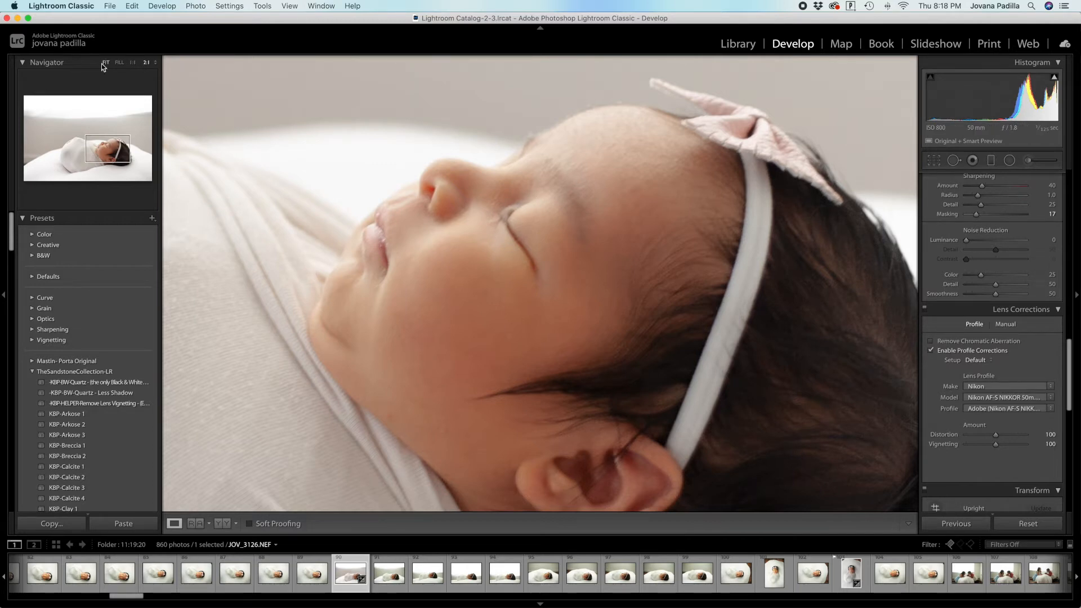
{"action": "left_click", "coordinate": [133, 63]}
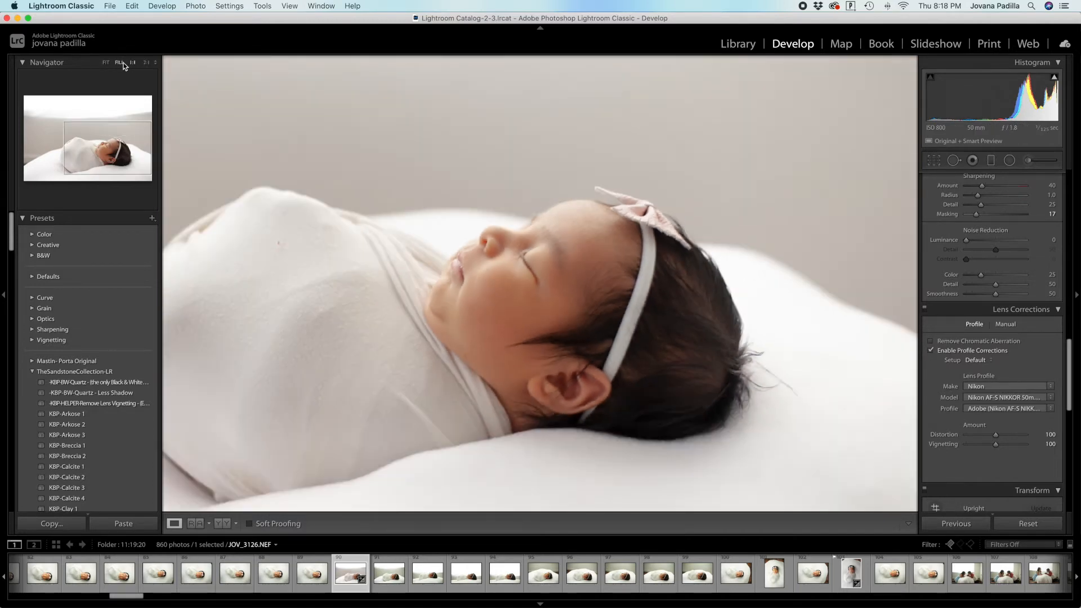
{"action": "left_click", "coordinate": [106, 63]}
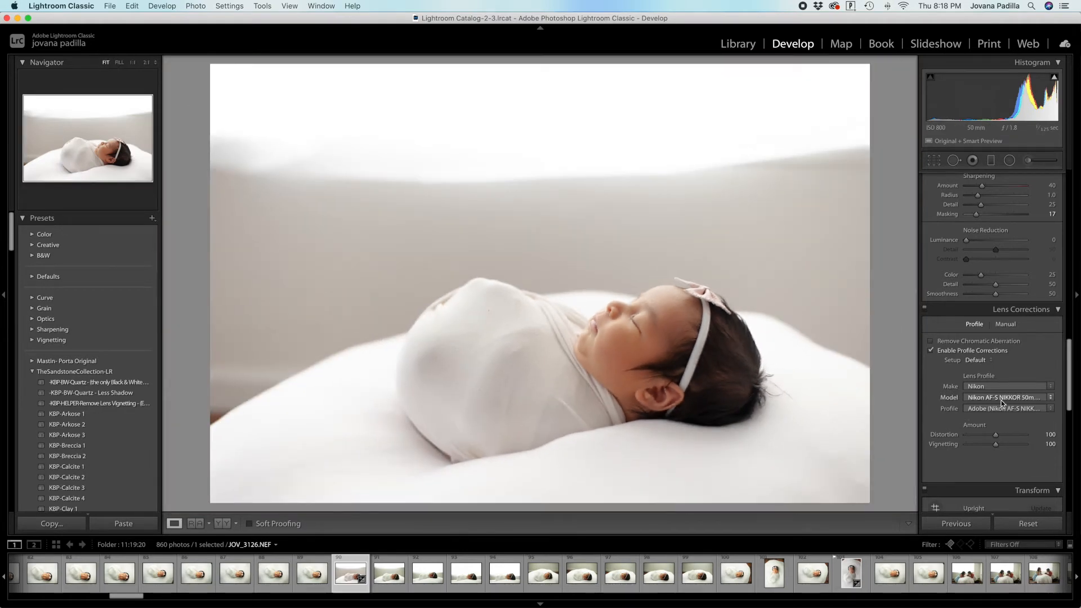
Step: Try shifting the Green Primary Saturation in the Calibration settings and reset it to 0
{"action": "scroll", "coordinate": [1001, 400], "scroll_direction": "down", "scroll_amount": 10}
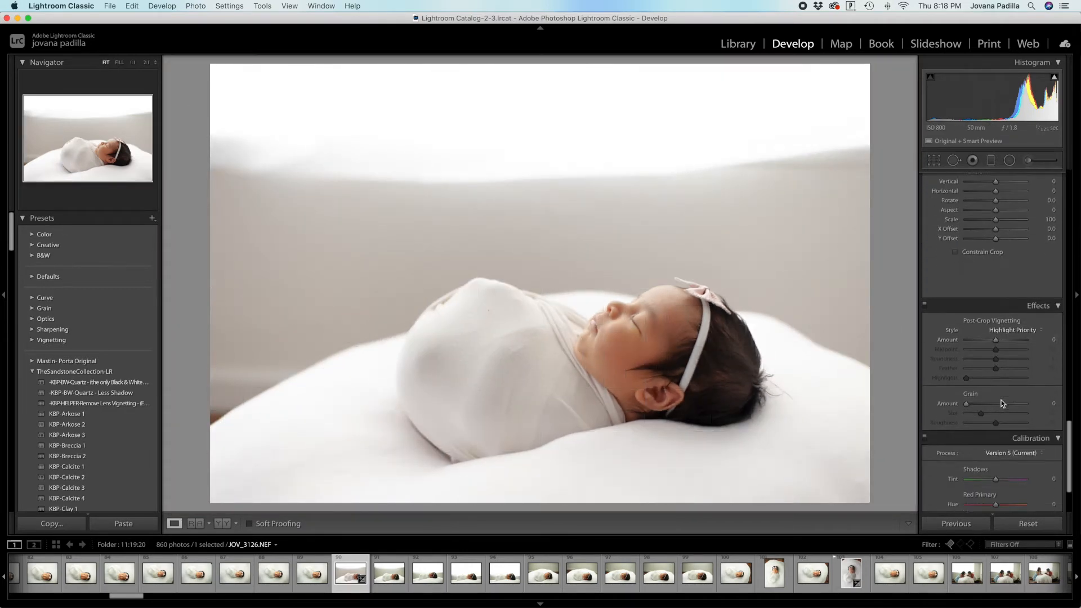
{"action": "scroll", "coordinate": [1002, 399], "scroll_direction": "down", "scroll_amount": 4}
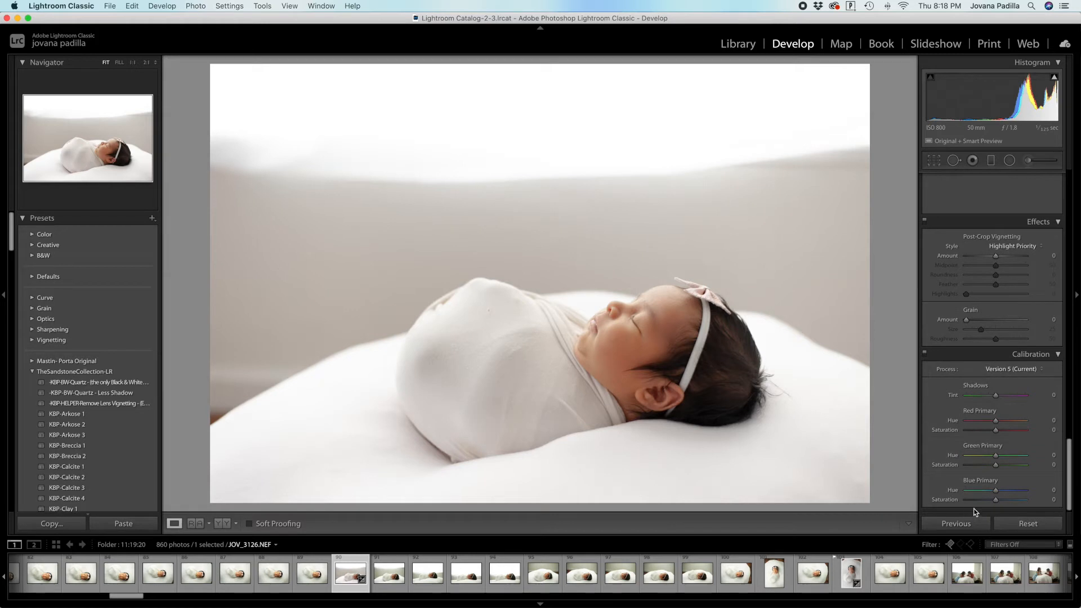
{"action": "mouse_move", "coordinate": [995, 465]}
{"action": "left_mouse_down"}
{"action": "mouse_move", "coordinate": [1036, 474]}
{"action": "mouse_move", "coordinate": [986, 469]}
{"action": "left_mouse_up"}
{"action": "double_click", "coordinate": [953, 465]}
{"action": "scroll", "coordinate": [971, 477], "scroll_direction": "up", "scroll_amount": 1}
{"action": "scroll", "coordinate": [973, 479], "scroll_direction": "down", "scroll_amount": 1}
Step: Try Calibration hue shifts such as Red Primary +52 and Green Primary +100, and reset the primary hues to 0
{"action": "left_click_drag", "start_coordinate": [994, 424], "coordinate": [1041, 458]}
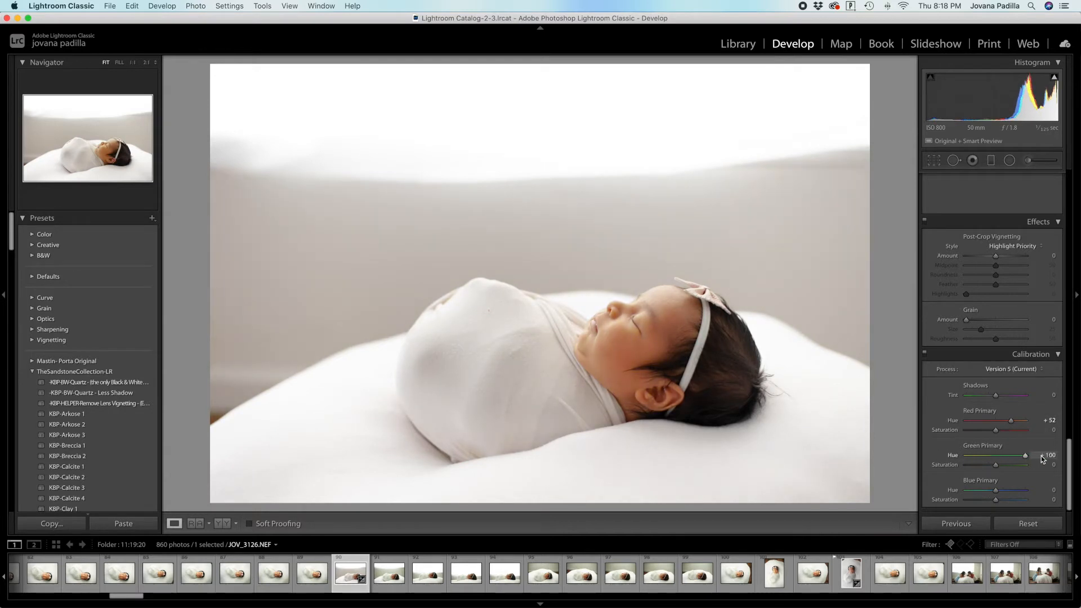
{"action": "mouse_move", "coordinate": [996, 490]}
{"action": "left_mouse_down"}
{"action": "mouse_move", "coordinate": [1016, 489]}
{"action": "mouse_move", "coordinate": [977, 489]}
{"action": "mouse_move", "coordinate": [996, 486]}
{"action": "left_mouse_up"}
{"action": "double_click", "coordinate": [953, 421]}
{"action": "double_click", "coordinate": [949, 456]}
{"action": "double_click", "coordinate": [949, 490]}
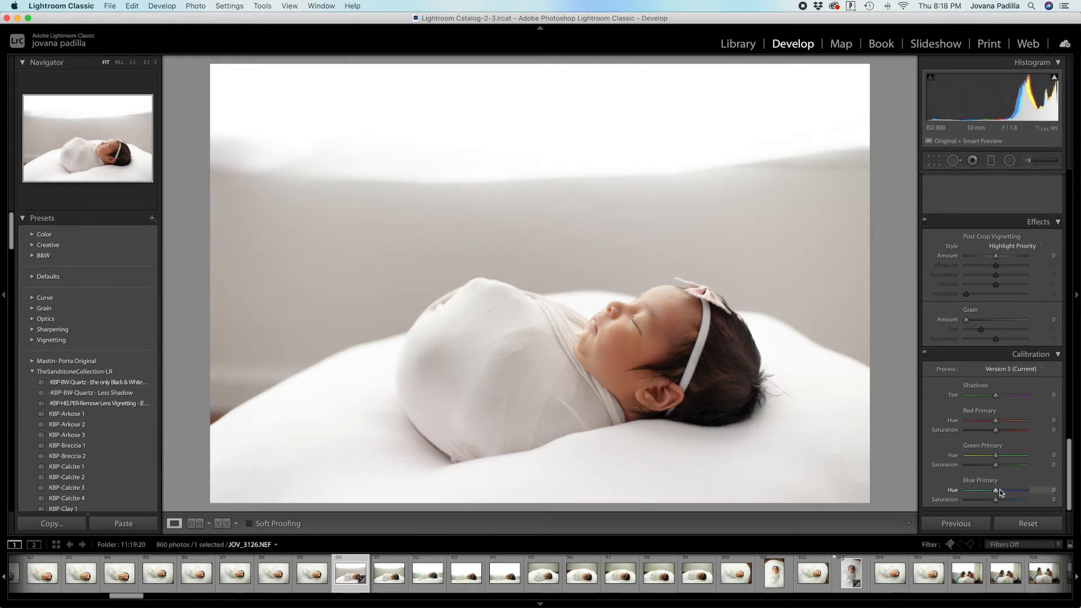
{"action": "left_click_drag", "start_coordinate": [1001, 455], "coordinate": [998, 423]}
{"action": "double_click", "coordinate": [952, 455]}
Step: Activate the Adjustment Brush with the White Brush effect preset
{"action": "scroll", "coordinate": [980, 440], "scroll_direction": "up", "scroll_amount": 20}
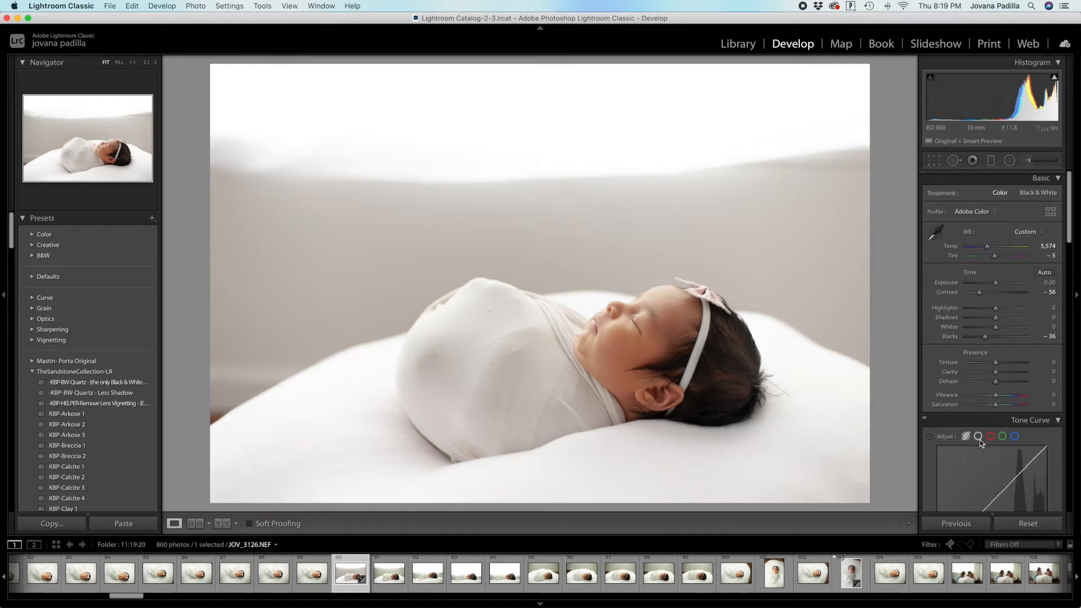
{"action": "left_click", "coordinate": [1026, 161]}
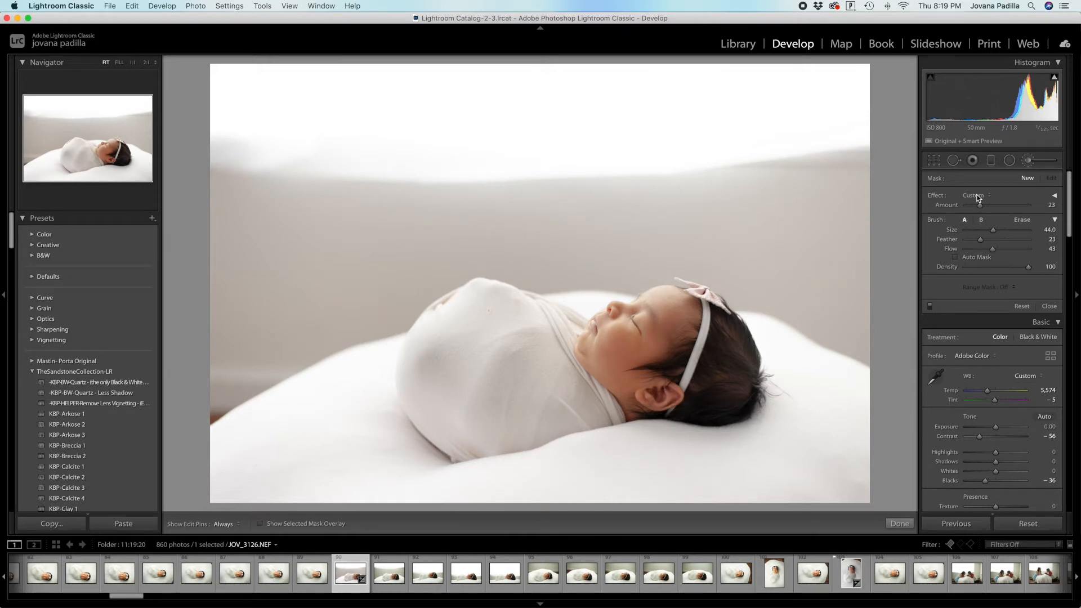
{"action": "left_click", "coordinate": [977, 196]}
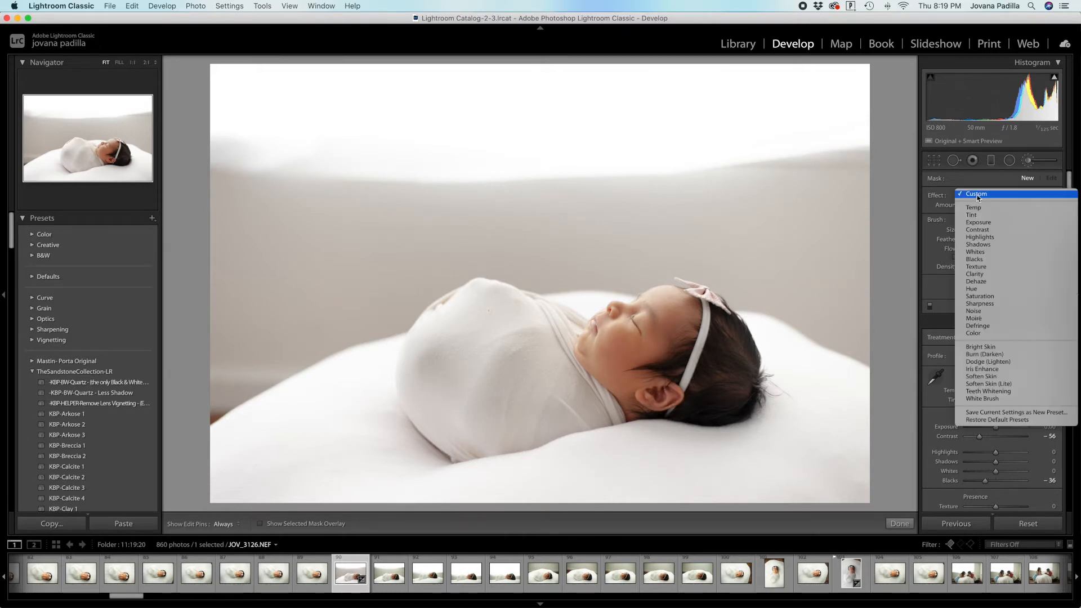
{"action": "left_click", "coordinate": [1005, 400]}
Step: Paint the White Brush at size 30 over the right side of the backdrop and blanket, and set its Amount to 59
{"action": "scroll", "coordinate": [782, 245], "scroll_direction": "down", "scroll_amount": 5}
{"action": "scroll", "coordinate": [785, 244], "scroll_direction": "down", "scroll_amount": 2}
{"action": "mouse_move", "coordinate": [867, 394]}
{"action": "left_mouse_down"}
{"action": "mouse_move", "coordinate": [807, 167]}
{"action": "mouse_move", "coordinate": [878, 363]}
{"action": "mouse_move", "coordinate": [805, 103]}
{"action": "mouse_move", "coordinate": [861, 217]}
{"action": "left_mouse_up"}
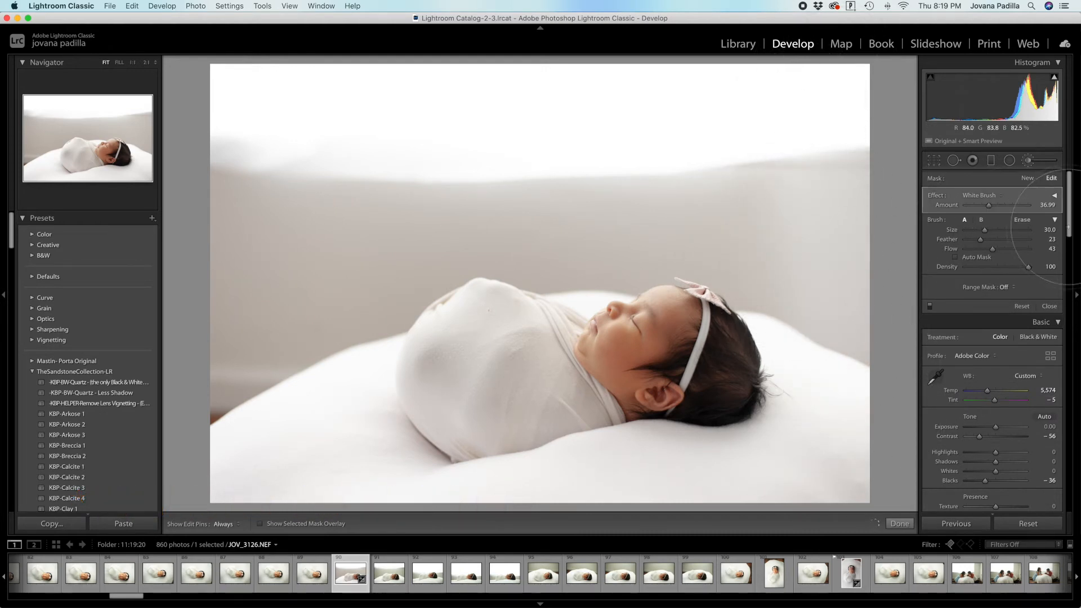
{"action": "left_click_drag", "start_coordinate": [1008, 204], "coordinate": [1002, 203]}
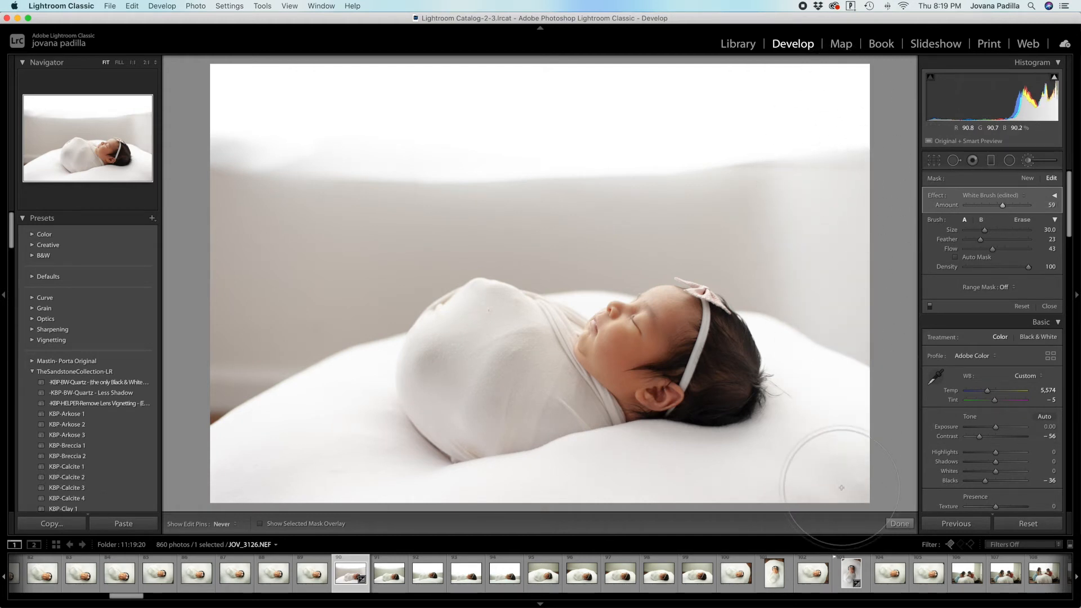
Step: Whiten the blanket, the left backdrop and the swaddle with the White Brush, reducing the size to 11 for the swaddle's edges
{"action": "mouse_move", "coordinate": [503, 484]}
{"action": "left_mouse_down"}
{"action": "mouse_move", "coordinate": [350, 405]}
{"action": "mouse_move", "coordinate": [483, 431]}
{"action": "mouse_move", "coordinate": [326, 448]}
{"action": "mouse_move", "coordinate": [220, 438]}
{"action": "mouse_move", "coordinate": [242, 265]}
{"action": "mouse_move", "coordinate": [338, 173]}
{"action": "mouse_move", "coordinate": [428, 478]}
{"action": "mouse_move", "coordinate": [449, 393]}
{"action": "mouse_move", "coordinate": [317, 137]}
{"action": "mouse_move", "coordinate": [245, 218]}
{"action": "mouse_move", "coordinate": [242, 337]}
{"action": "mouse_move", "coordinate": [207, 196]}
{"action": "left_mouse_up"}
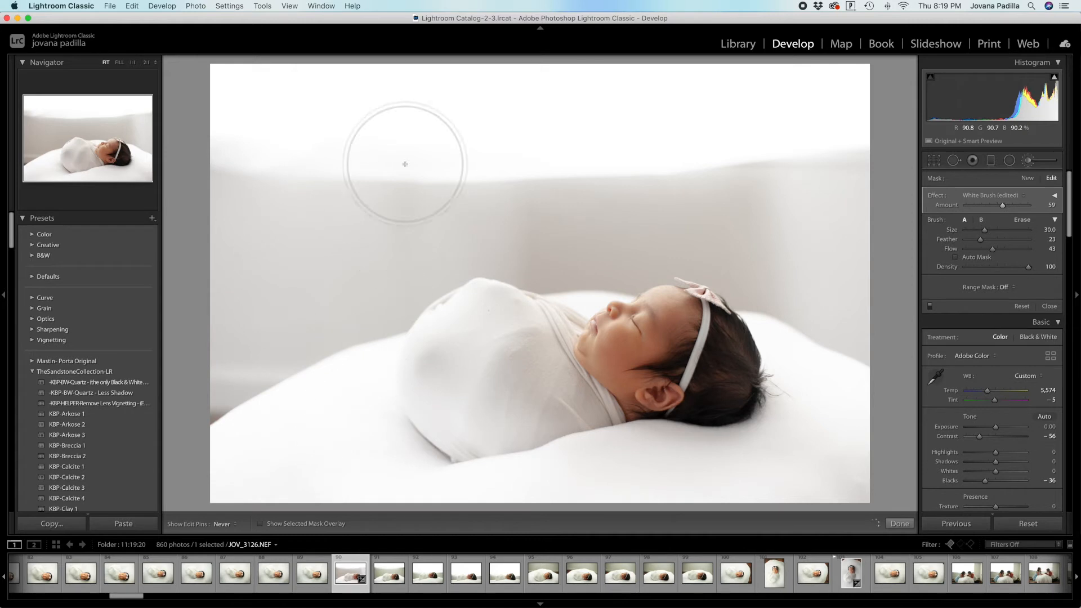
{"action": "mouse_move", "coordinate": [490, 323]}
{"action": "left_mouse_down"}
{"action": "mouse_move", "coordinate": [518, 442]}
{"action": "mouse_move", "coordinate": [508, 376]}
{"action": "left_mouse_up"}
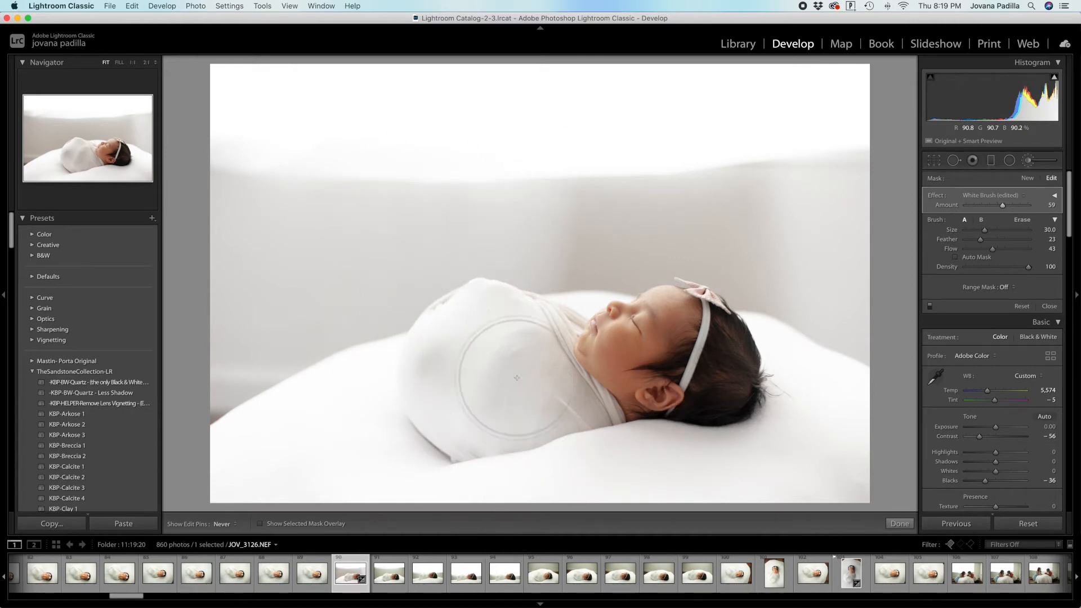
{"action": "scroll", "coordinate": [529, 366], "scroll_direction": "down", "scroll_amount": 5}
{"action": "scroll", "coordinate": [537, 377], "scroll_direction": "down", "scroll_amount": 4}
{"action": "mouse_move", "coordinate": [573, 382]}
{"action": "left_mouse_down"}
{"action": "mouse_move", "coordinate": [498, 367]}
{"action": "mouse_move", "coordinate": [502, 435]}
{"action": "left_mouse_up"}
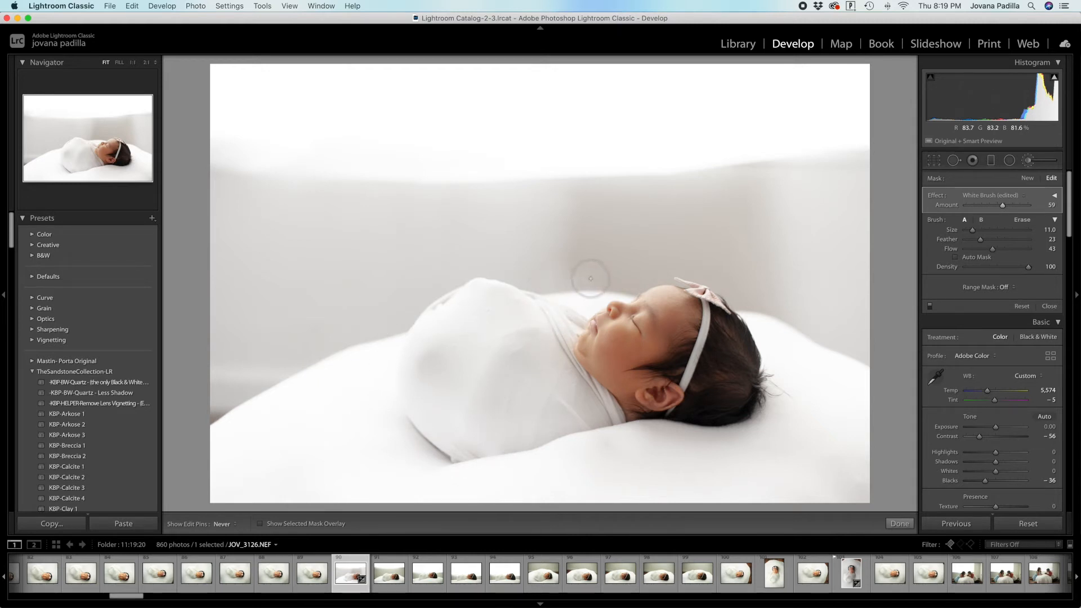
Step: Enable Auto Mask and whiten the remaining backdrop above and around the baby's head with the size 11 brush
{"action": "left_click_drag", "start_coordinate": [558, 197], "coordinate": [587, 179]}
{"action": "key", "text": "h"}
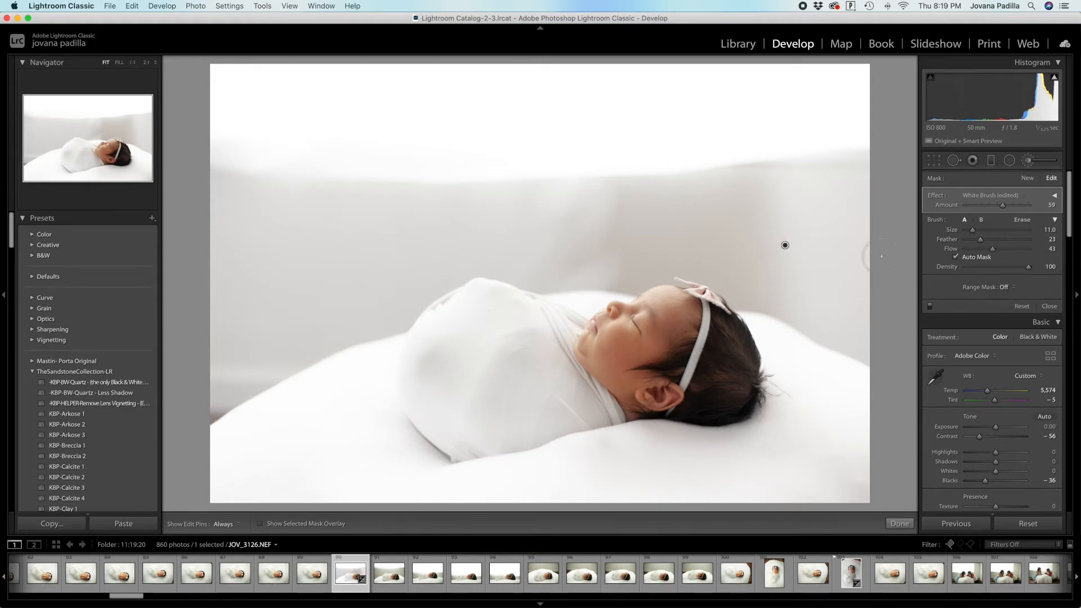
{"action": "key", "text": "h"}
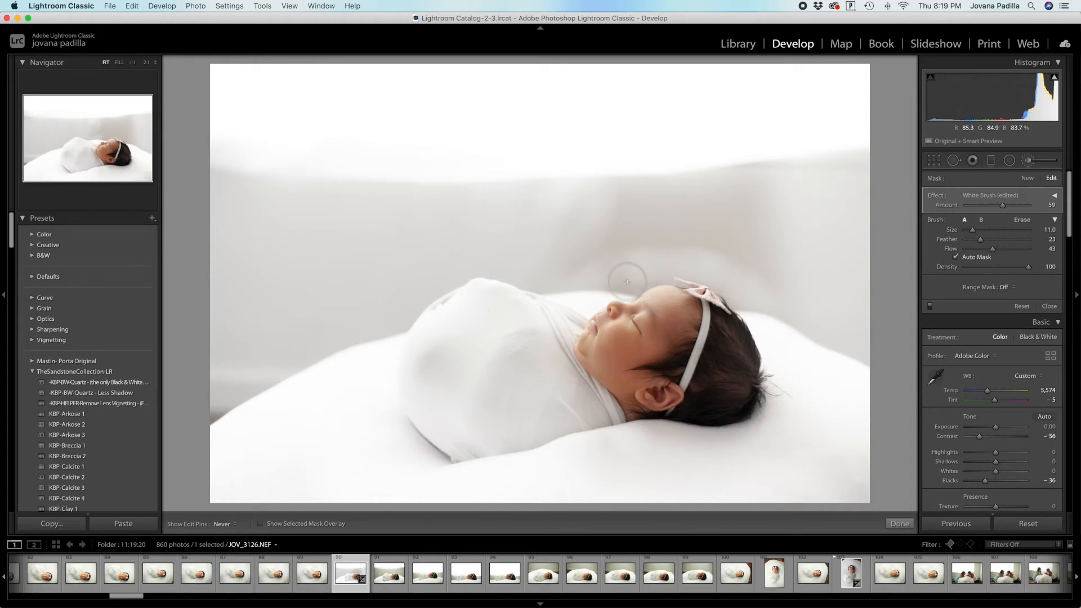
{"action": "left_click_drag", "start_coordinate": [615, 273], "coordinate": [772, 227]}
{"action": "mouse_move", "coordinate": [809, 269]}
{"action": "left_mouse_down"}
{"action": "mouse_move", "coordinate": [544, 224]}
{"action": "mouse_move", "coordinate": [494, 228]}
{"action": "mouse_move", "coordinate": [657, 248]}
{"action": "mouse_move", "coordinate": [764, 236]}
{"action": "mouse_move", "coordinate": [446, 200]}
{"action": "mouse_move", "coordinate": [675, 169]}
{"action": "mouse_move", "coordinate": [536, 155]}
{"action": "mouse_move", "coordinate": [850, 217]}
{"action": "left_mouse_up"}
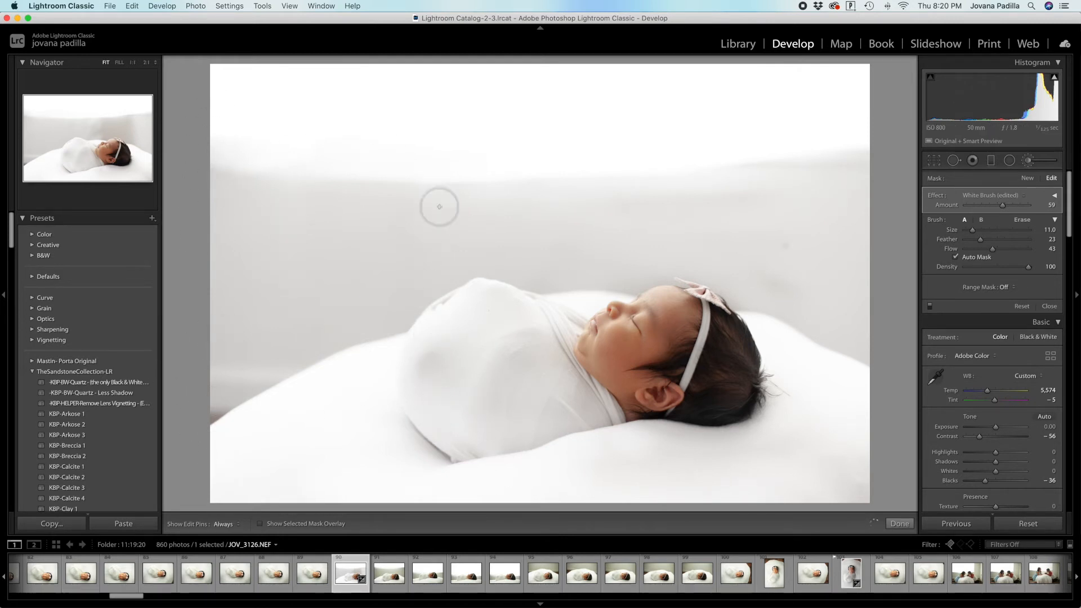
Step: Enlarge the White Brush to 40 and even out the backdrop from left to right, hiding the edit pins while painting
{"action": "key", "text": "h"}
{"action": "scroll", "coordinate": [508, 208], "scroll_direction": "up", "scroll_amount": 10}
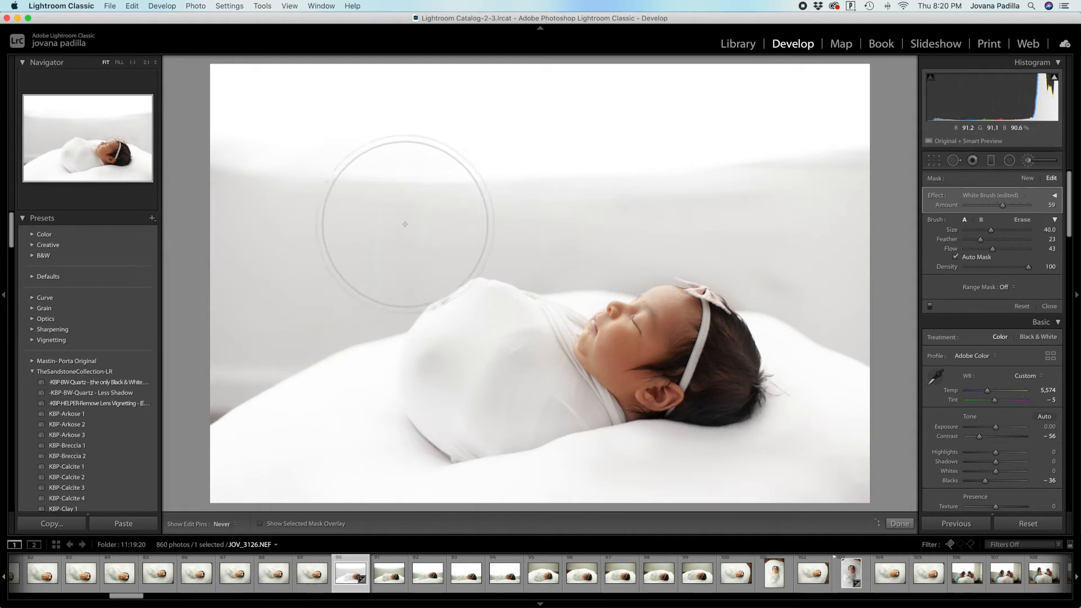
{"action": "key", "text": "h"}
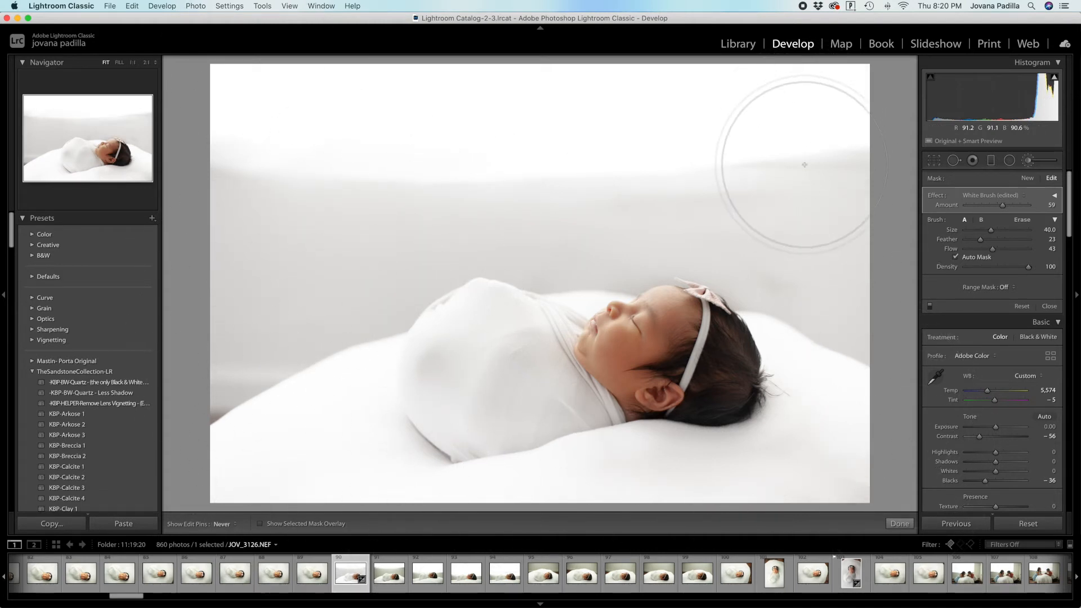
{"action": "key", "text": "h"}
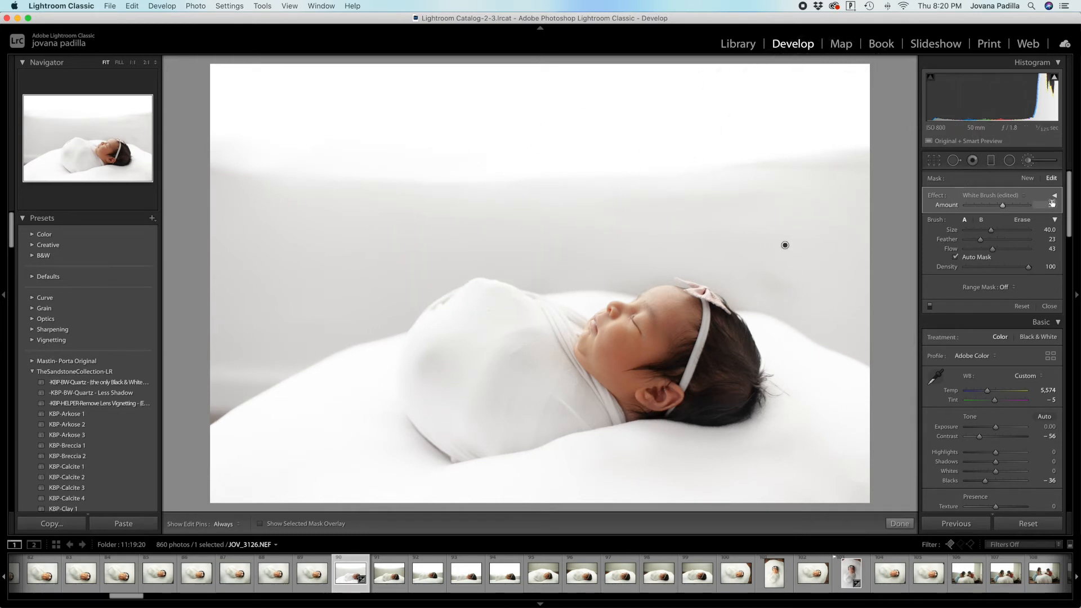
Step: Heal the dark corner and backdrop seam along the blanket's left edge beside the swaddle with the Spot Removal tool
{"action": "left_click", "coordinate": [955, 162]}
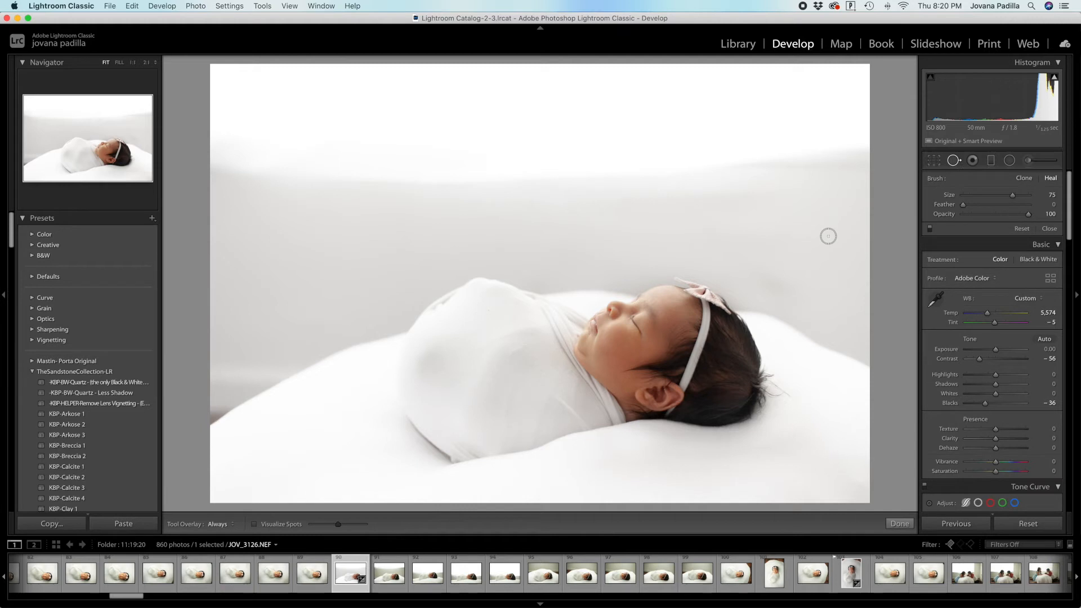
{"action": "scroll", "coordinate": [456, 293], "scroll_direction": "up", "scroll_amount": 2}
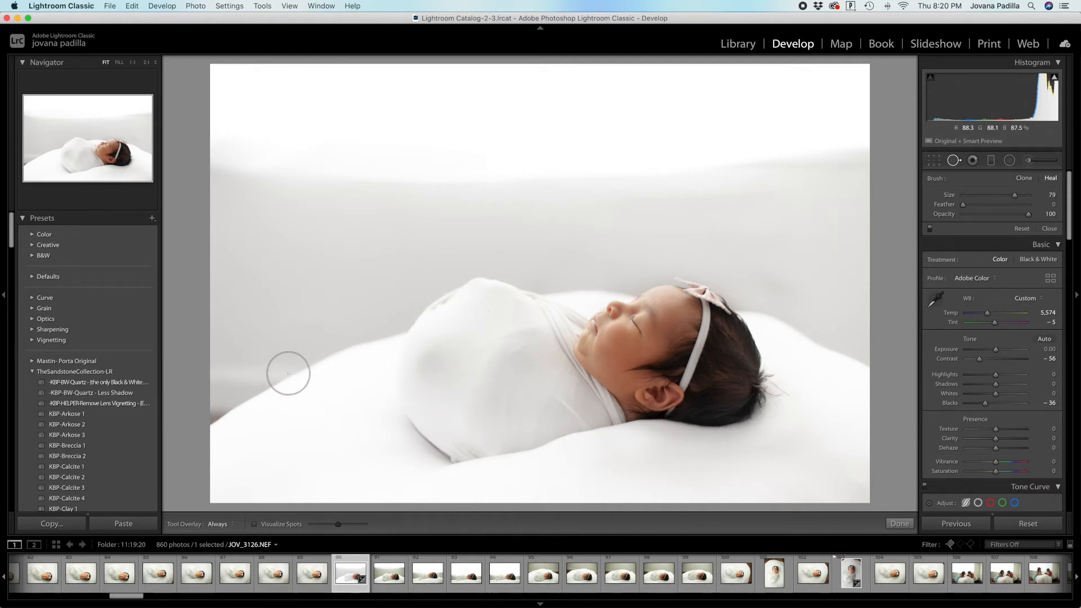
{"action": "mouse_move", "coordinate": [330, 360]}
{"action": "left_mouse_down"}
{"action": "mouse_move", "coordinate": [212, 432]}
{"action": "mouse_move", "coordinate": [289, 366]}
{"action": "mouse_move", "coordinate": [269, 382]}
{"action": "mouse_move", "coordinate": [185, 389]}
{"action": "left_mouse_up"}
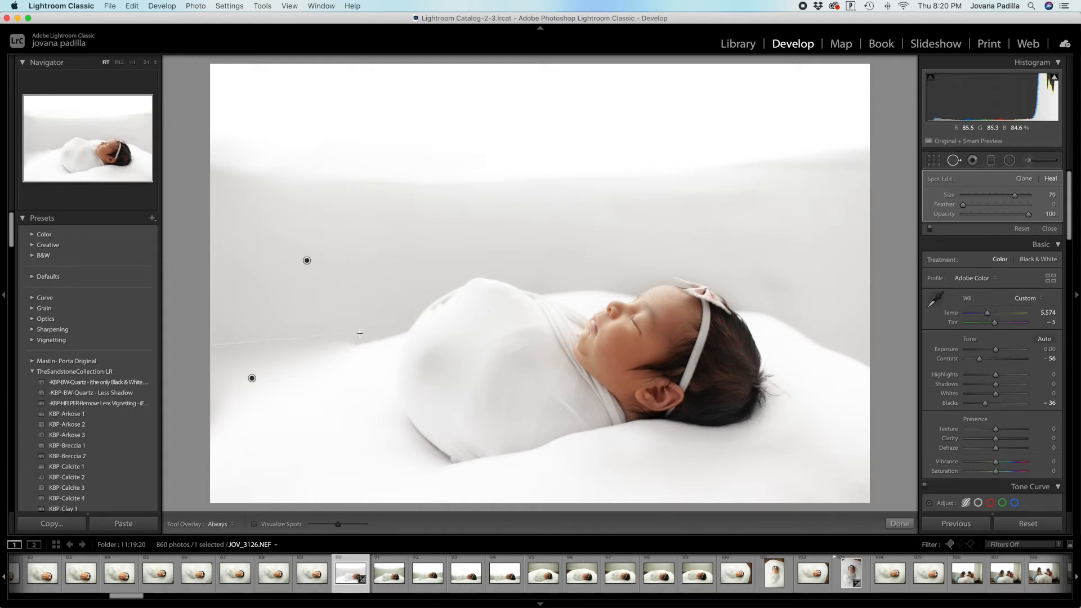
{"action": "left_click_drag", "start_coordinate": [361, 334], "coordinate": [382, 335]}
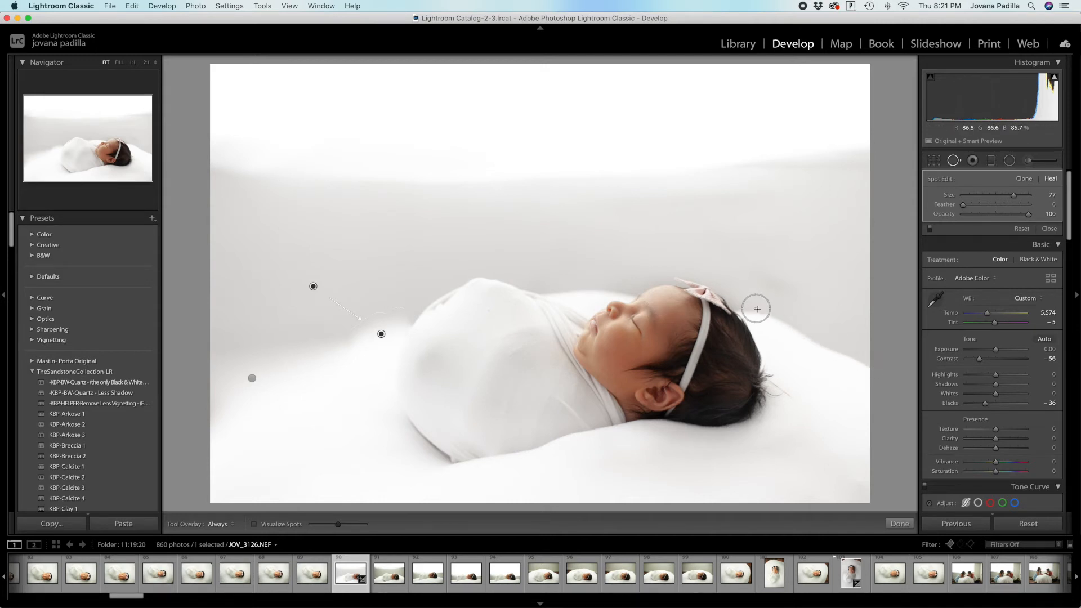
Step: Heal the blanket edge behind the baby's head at brush size 77, repositioning the sample source on the clean backdrop
{"action": "mouse_move", "coordinate": [817, 332]}
{"action": "left_mouse_down"}
{"action": "mouse_move", "coordinate": [874, 378]}
{"action": "mouse_move", "coordinate": [809, 329]}
{"action": "mouse_move", "coordinate": [880, 375]}
{"action": "mouse_move", "coordinate": [806, 325]}
{"action": "left_mouse_up"}
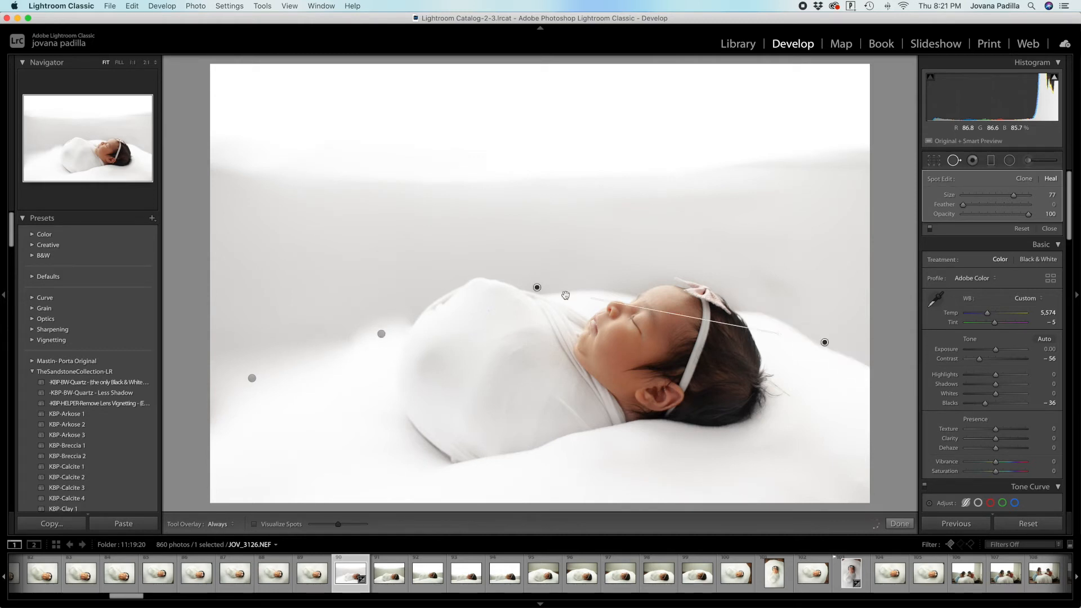
{"action": "left_click_drag", "start_coordinate": [536, 287], "coordinate": [642, 205]}
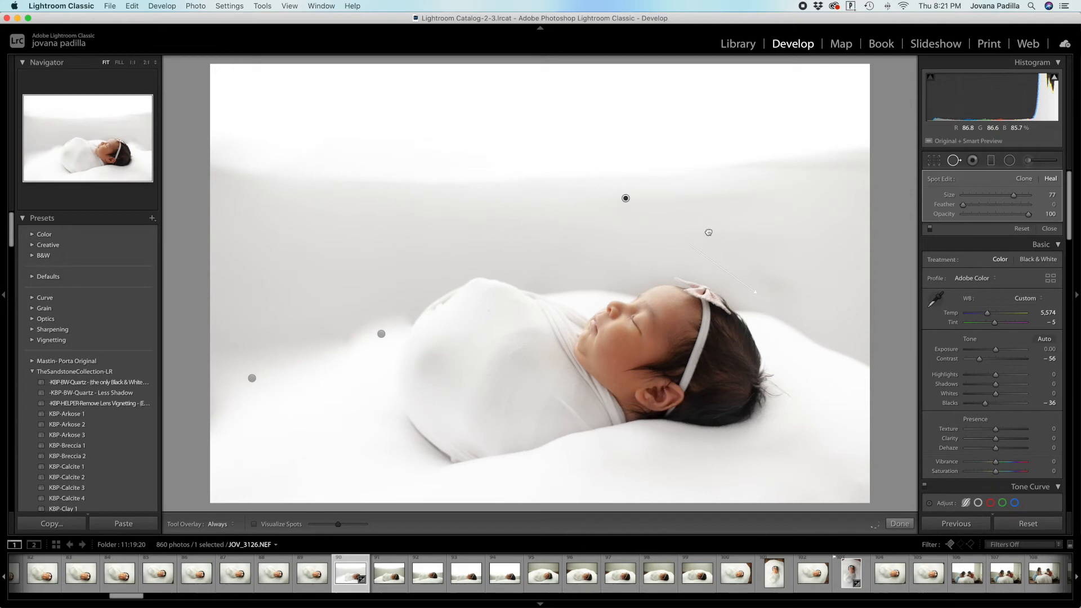
{"action": "mouse_move", "coordinate": [708, 231]}
{"action": "left_mouse_down"}
{"action": "mouse_move", "coordinate": [696, 229]}
{"action": "mouse_move", "coordinate": [724, 237]}
{"action": "left_mouse_up"}
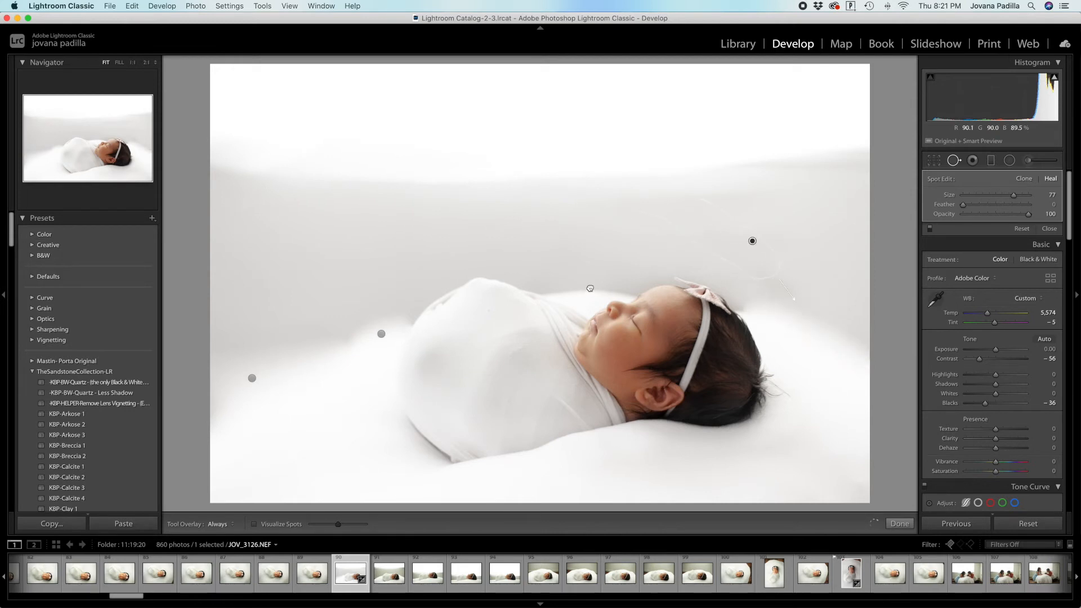
Step: Add a new White Brush mask with Amount 100 and size 28, and paint the left and middle backdrop pure white
{"action": "left_click", "coordinate": [1028, 161]}
{"action": "left_click_drag", "start_coordinate": [1017, 204], "coordinate": [1036, 204]}
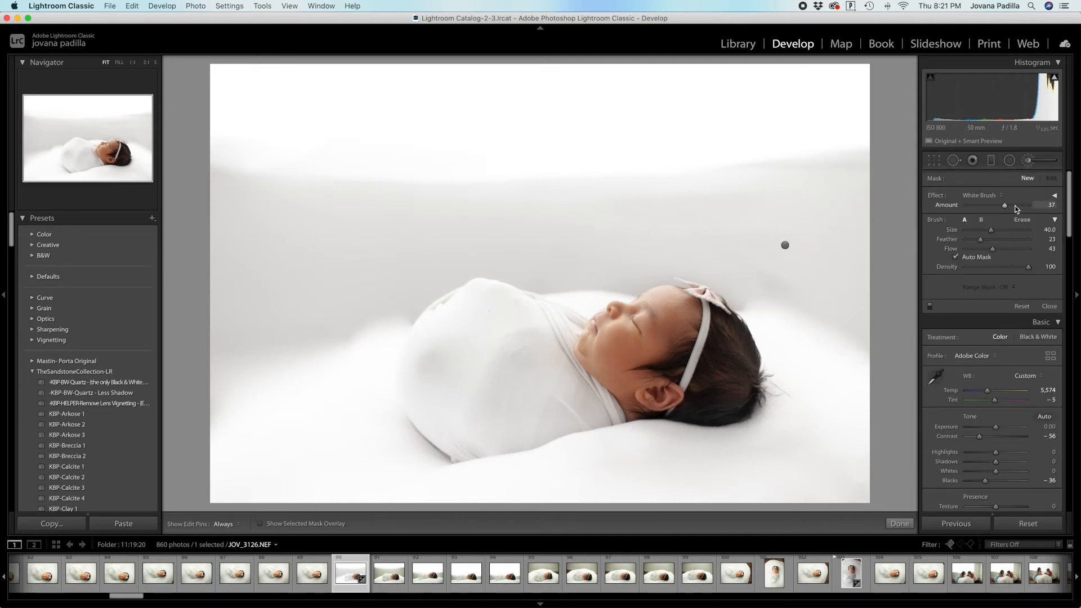
{"action": "scroll", "coordinate": [592, 152], "scroll_direction": "down", "scroll_amount": 3}
{"action": "scroll", "coordinate": [407, 160], "scroll_direction": "down", "scroll_amount": 2}
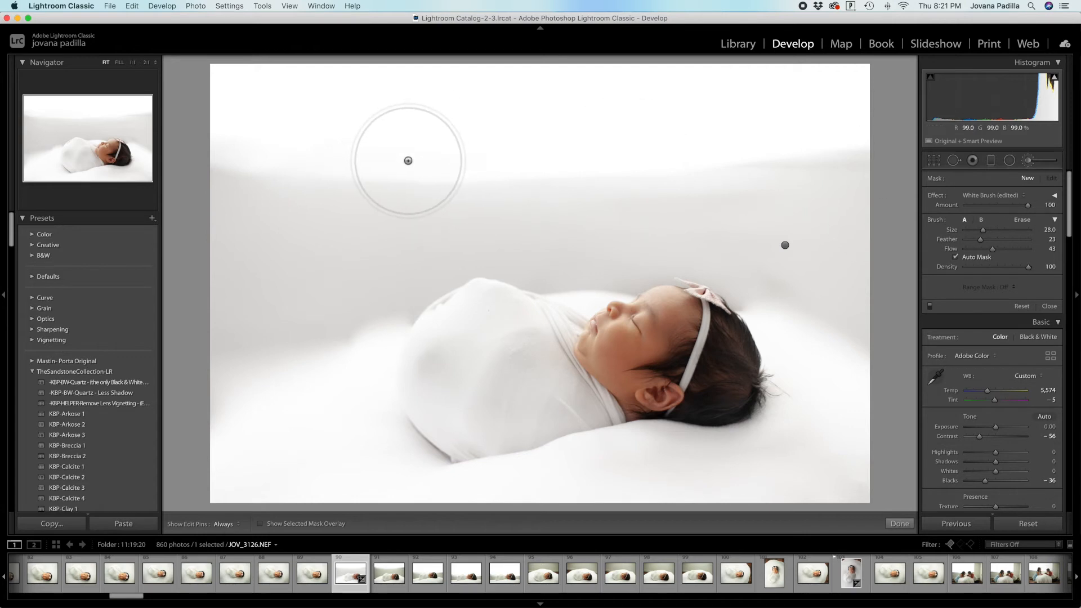
{"action": "key", "text": "h"}
{"action": "mouse_move", "coordinate": [356, 258]}
{"action": "left_mouse_down"}
{"action": "mouse_move", "coordinate": [330, 318]}
{"action": "mouse_move", "coordinate": [225, 372]}
{"action": "mouse_move", "coordinate": [270, 138]}
{"action": "mouse_move", "coordinate": [236, 245]}
{"action": "mouse_move", "coordinate": [254, 156]}
{"action": "mouse_move", "coordinate": [374, 272]}
{"action": "mouse_move", "coordinate": [374, 289]}
{"action": "mouse_move", "coordinate": [456, 228]}
{"action": "mouse_move", "coordinate": [408, 265]}
{"action": "mouse_move", "coordinate": [569, 235]}
{"action": "mouse_move", "coordinate": [509, 224]}
{"action": "mouse_move", "coordinate": [600, 217]}
{"action": "left_mouse_up"}
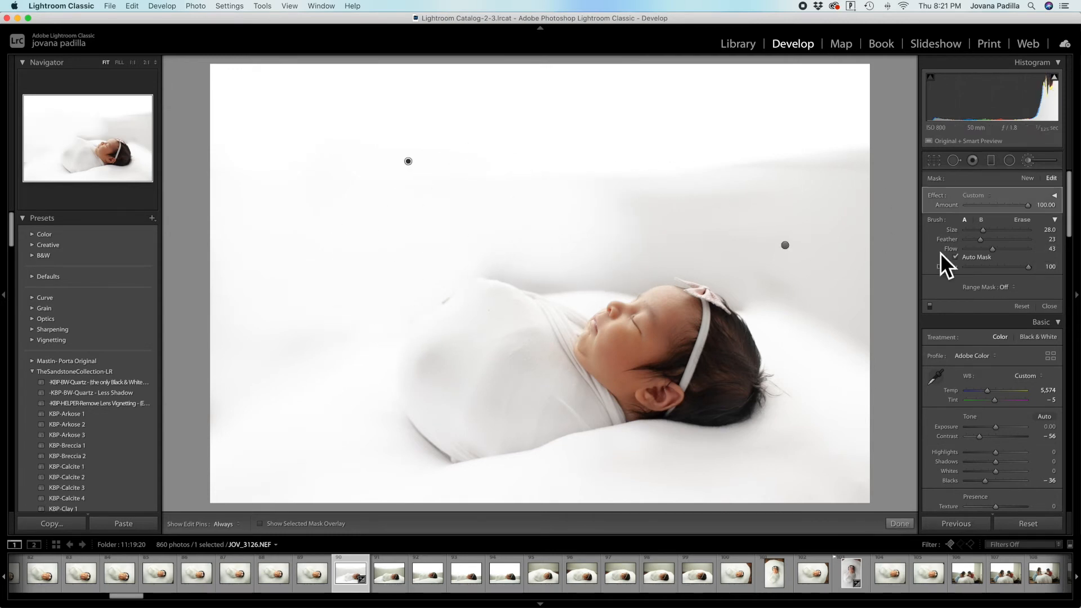
Step: Reduce the brush size to 14 and paint the rest of the backdrop white around the baby's head and right side
{"action": "scroll", "coordinate": [617, 225], "scroll_direction": "down", "scroll_amount": 5}
{"action": "scroll", "coordinate": [613, 225], "scroll_direction": "down", "scroll_amount": 2}
{"action": "key", "text": "h"}
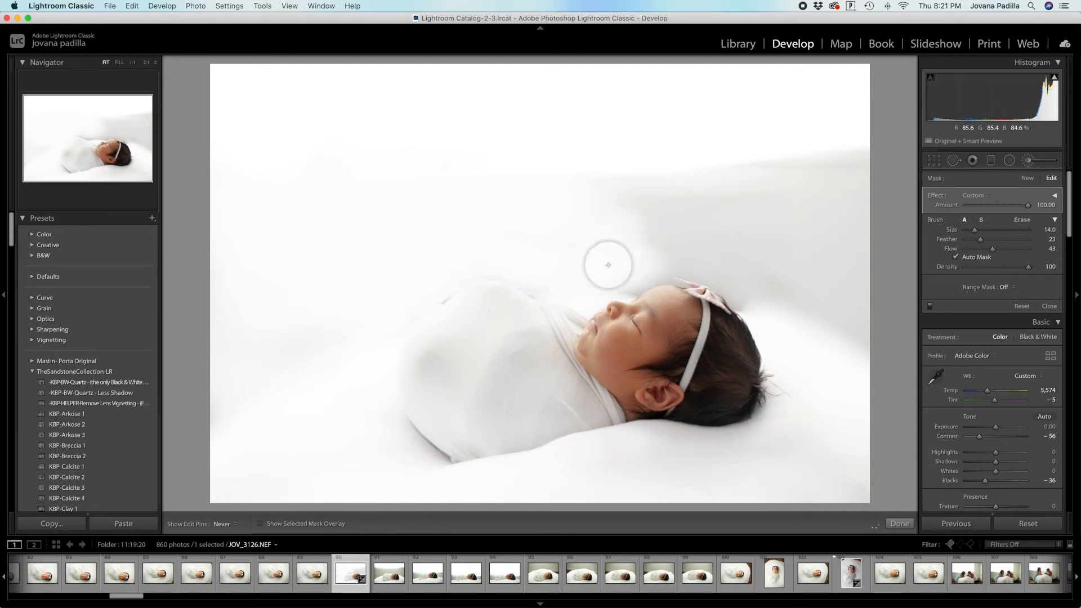
{"action": "mouse_move", "coordinate": [653, 265]}
{"action": "left_mouse_down"}
{"action": "mouse_move", "coordinate": [747, 245]}
{"action": "mouse_move", "coordinate": [738, 279]}
{"action": "mouse_move", "coordinate": [760, 311]}
{"action": "mouse_move", "coordinate": [809, 312]}
{"action": "mouse_move", "coordinate": [755, 268]}
{"action": "mouse_move", "coordinate": [804, 241]}
{"action": "mouse_move", "coordinate": [642, 171]}
{"action": "mouse_move", "coordinate": [1033, 204]}
{"action": "left_mouse_up"}
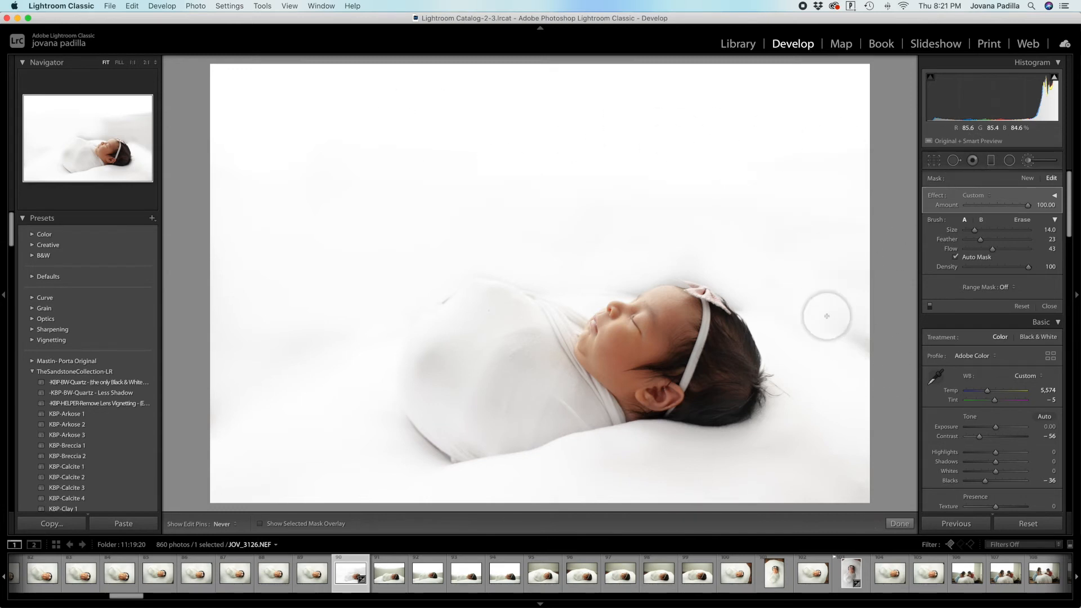
{"action": "key", "text": "h"}
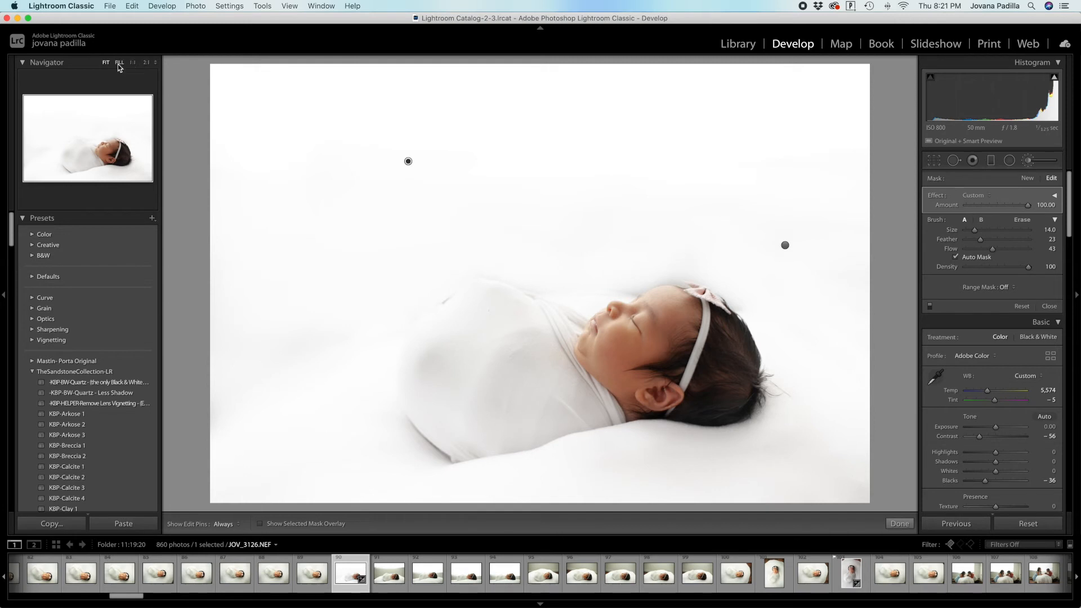
Step: Examine the whitened backdrop around the baby's head, bow and swaddle at 1:1, 8:1 and full-image views, with the edit pins shown and hidden
{"action": "left_click", "coordinate": [137, 64]}
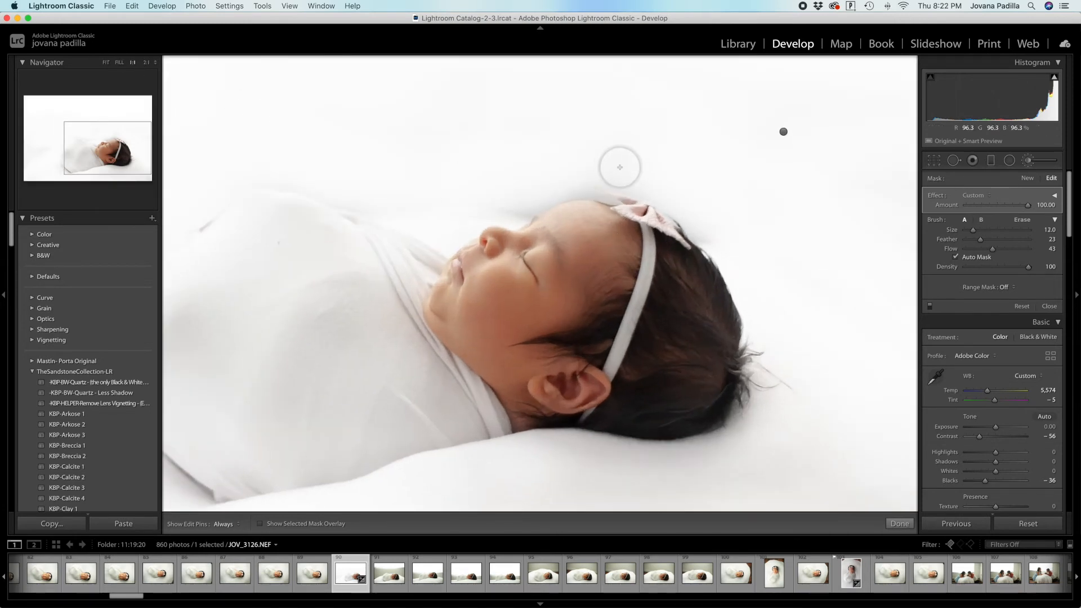
{"action": "key", "text": "h"}
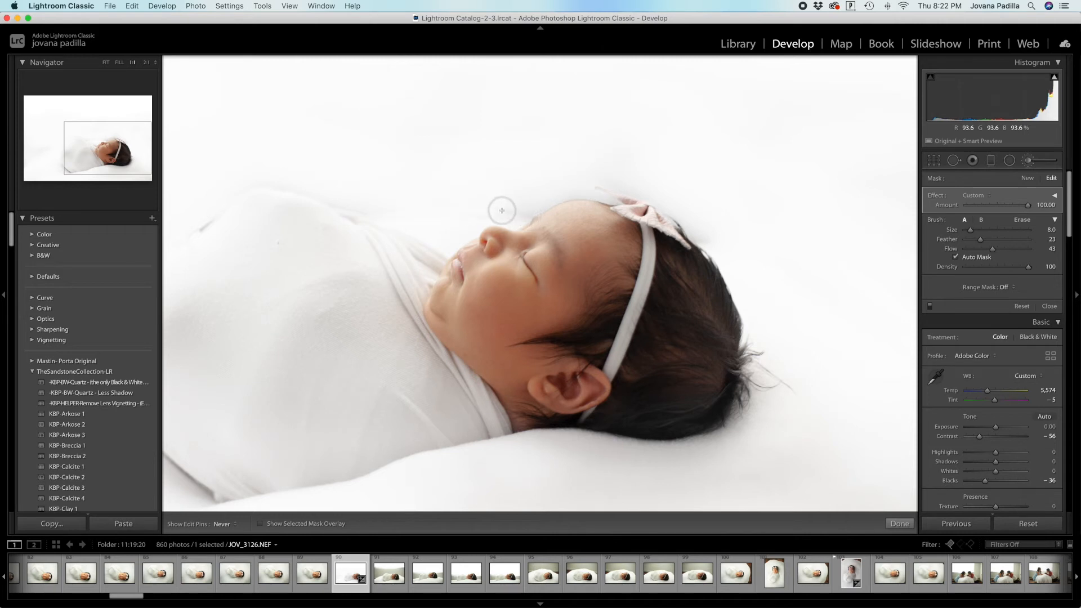
{"action": "key", "text": "h"}
{"action": "left_click", "coordinate": [153, 64]}
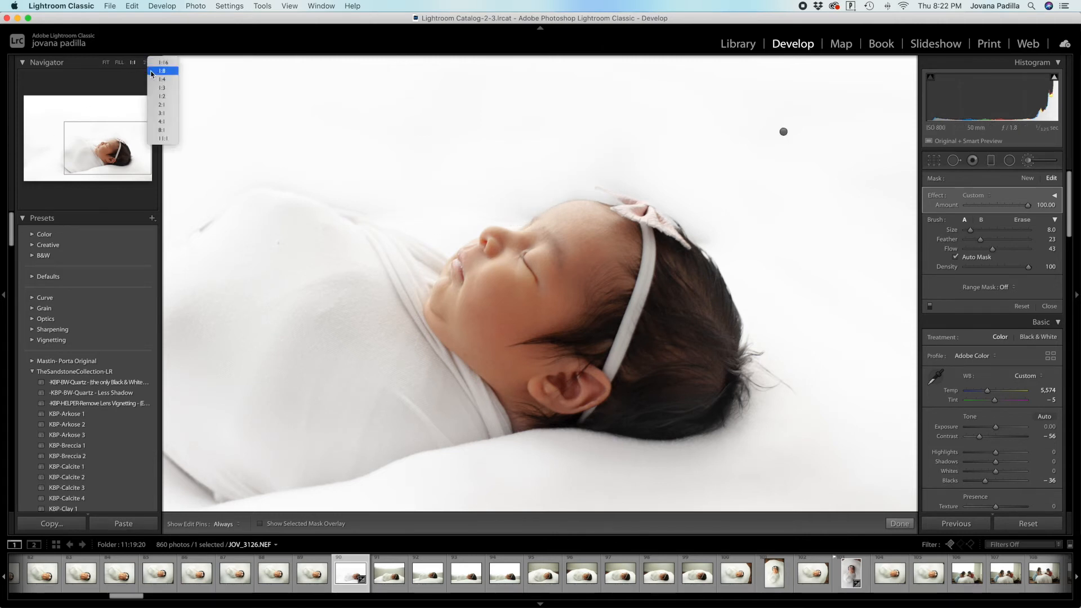
{"action": "left_click", "coordinate": [159, 129]}
{"action": "left_click_drag", "start_coordinate": [113, 148], "coordinate": [115, 138]}
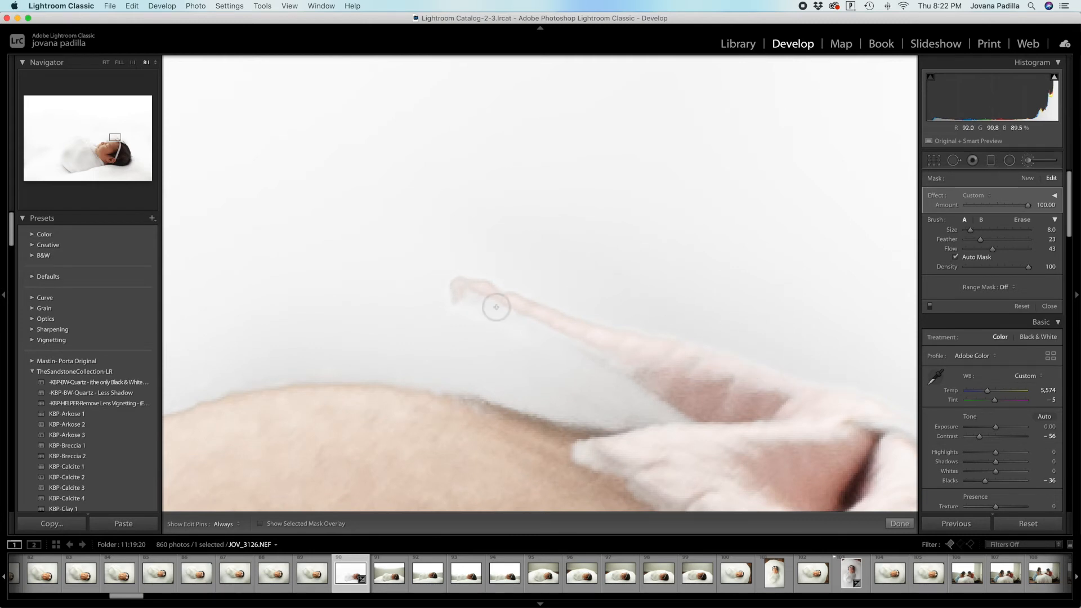
{"action": "left_click", "coordinate": [106, 62]}
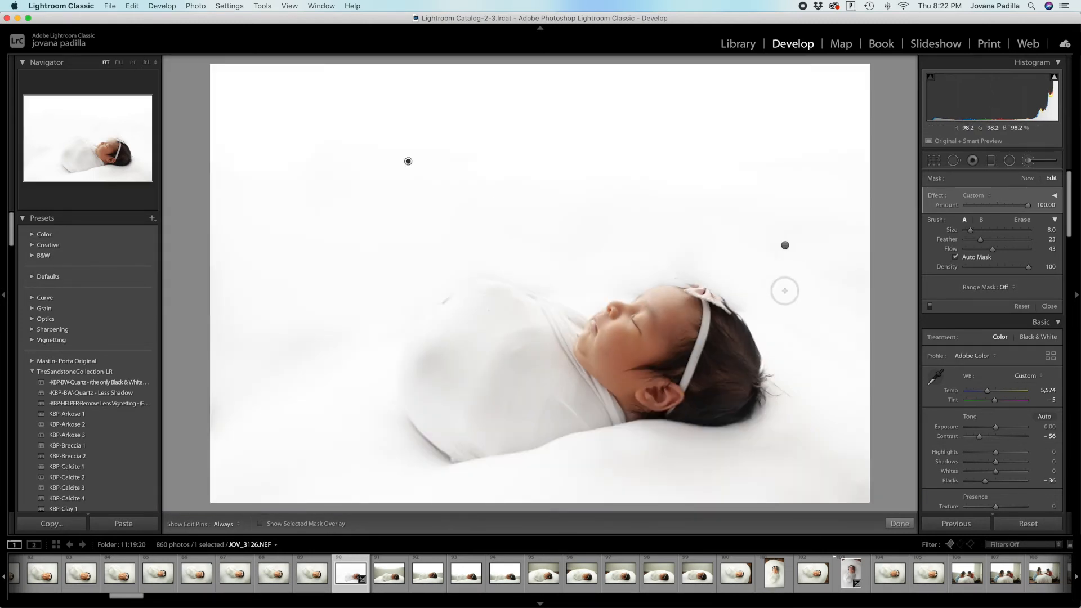
{"action": "key", "text": "h"}
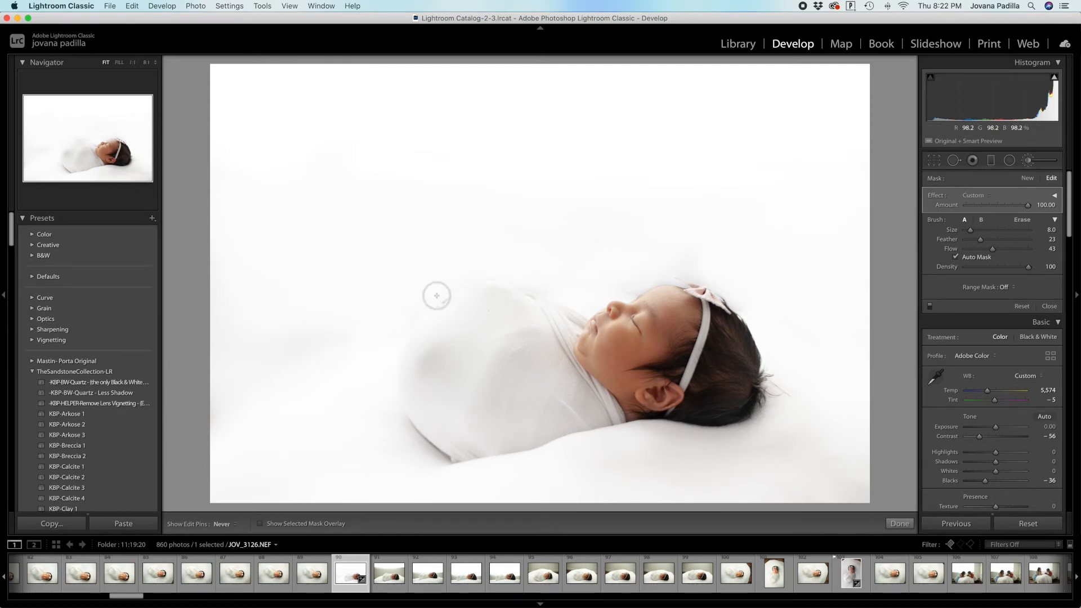
{"action": "key", "text": "h"}
Step: Reduce the brush size to 3, then delete the White Brush mask covering the backdrop
{"action": "key", "text": "bracketleft"}
{"action": "key", "text": "bracketleft"}
{"action": "key", "text": "bracketleft"}
{"action": "key", "text": "bracketleft"}
{"action": "key", "text": "bracketleft"}
{"action": "key", "text": "h"}
{"action": "key", "text": "h"}
{"action": "key", "text": "Delete"}
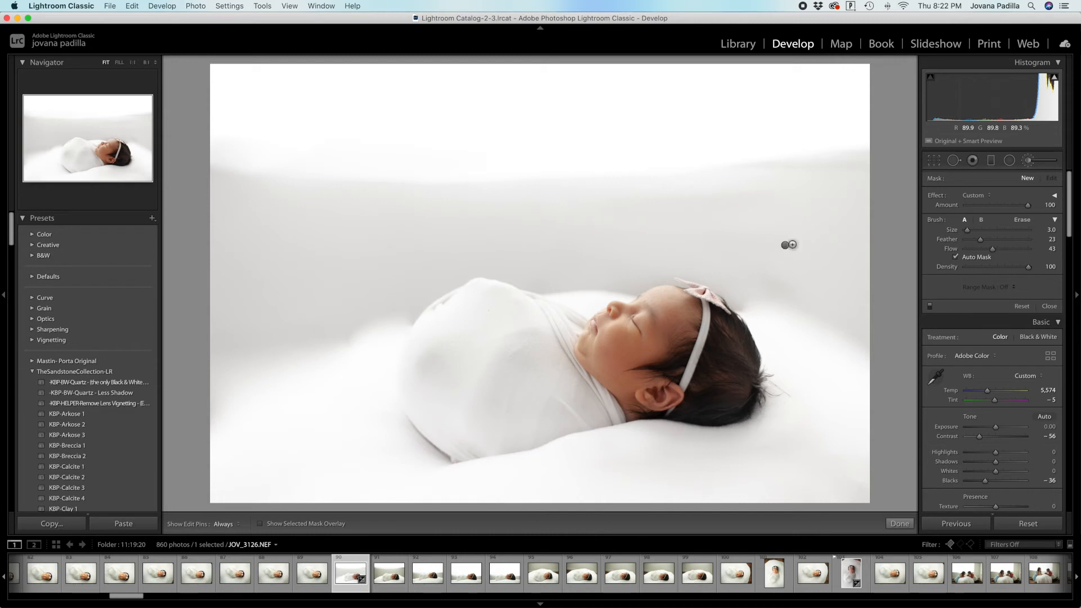
Step: Delete all the Spot Removal heals along the blanket edge, behind the head and beside the swaddle
{"action": "left_click", "coordinate": [785, 246]}
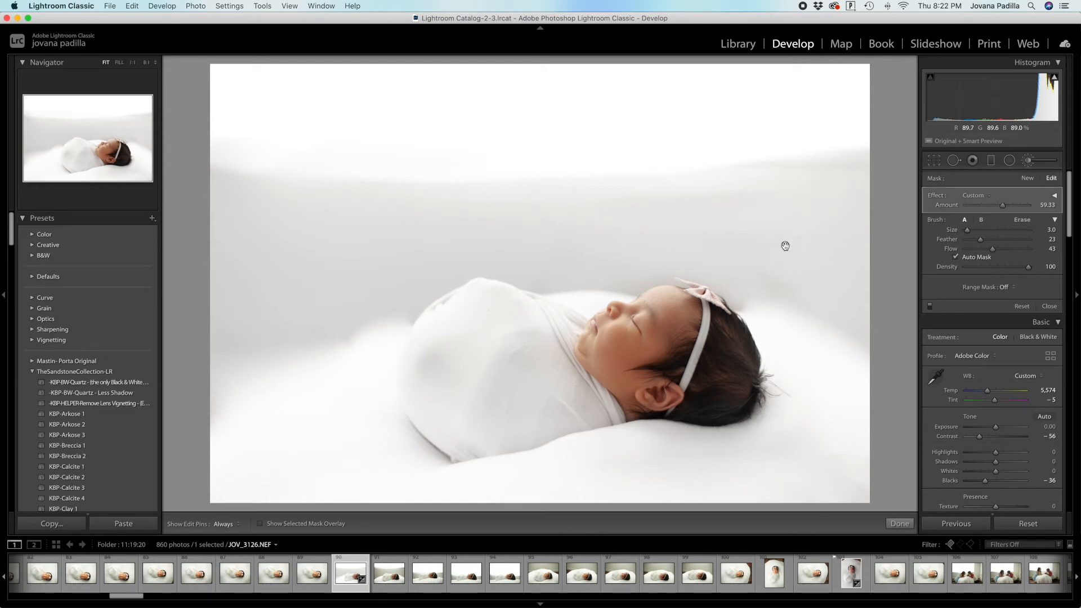
{"action": "mouse_move", "coordinate": [783, 245]}
{"action": "scroll", "coordinate": [783, 394], "scroll_direction": "up", "scroll_amount": 5}
{"action": "left_click", "coordinate": [955, 161]}
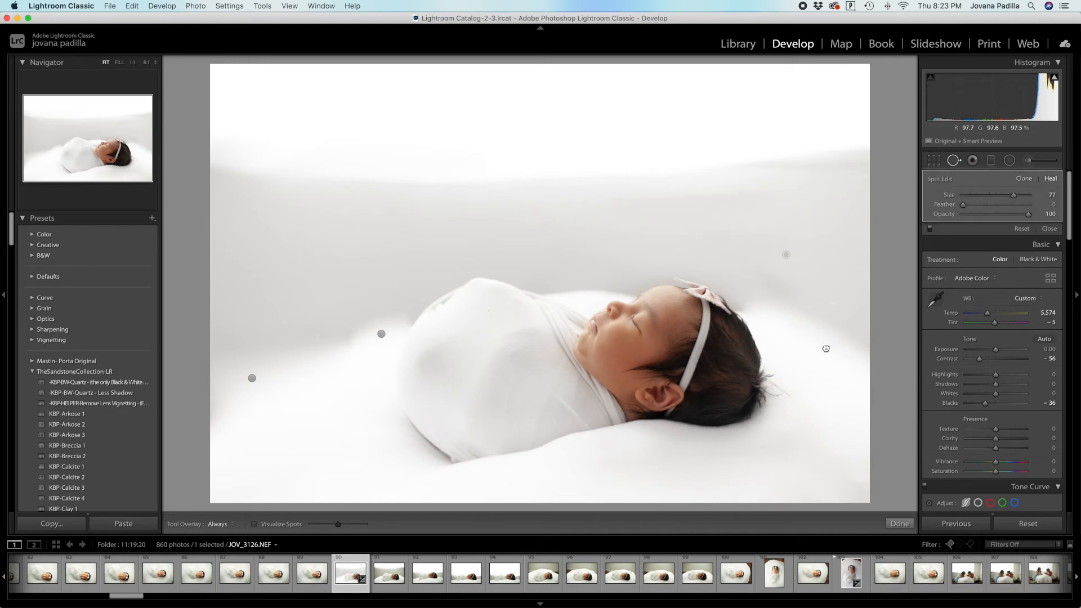
{"action": "key", "text": "Delete"}
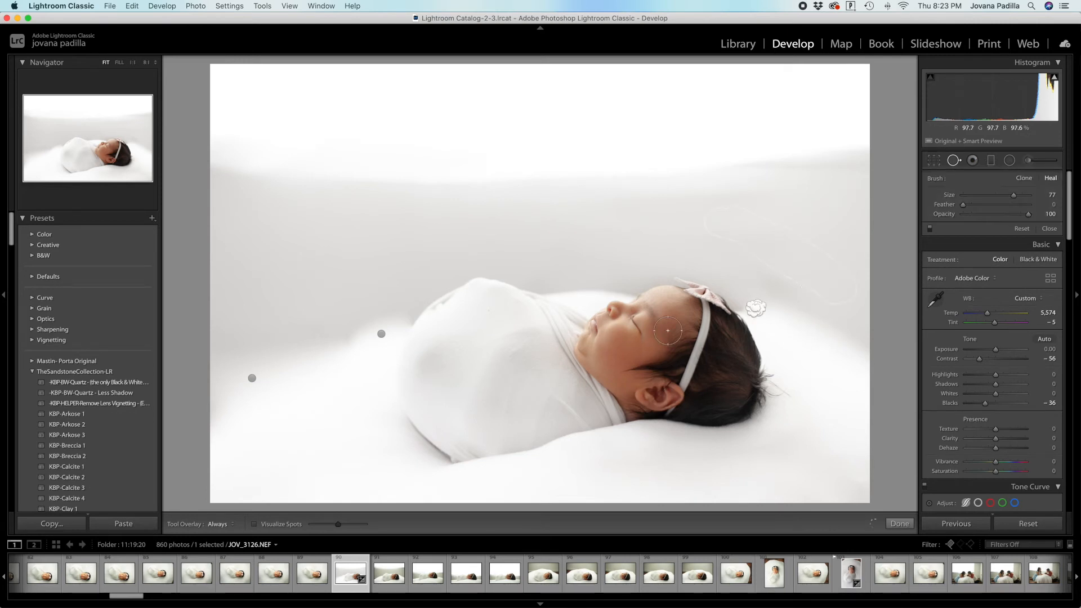
{"action": "left_click", "coordinate": [381, 335]}
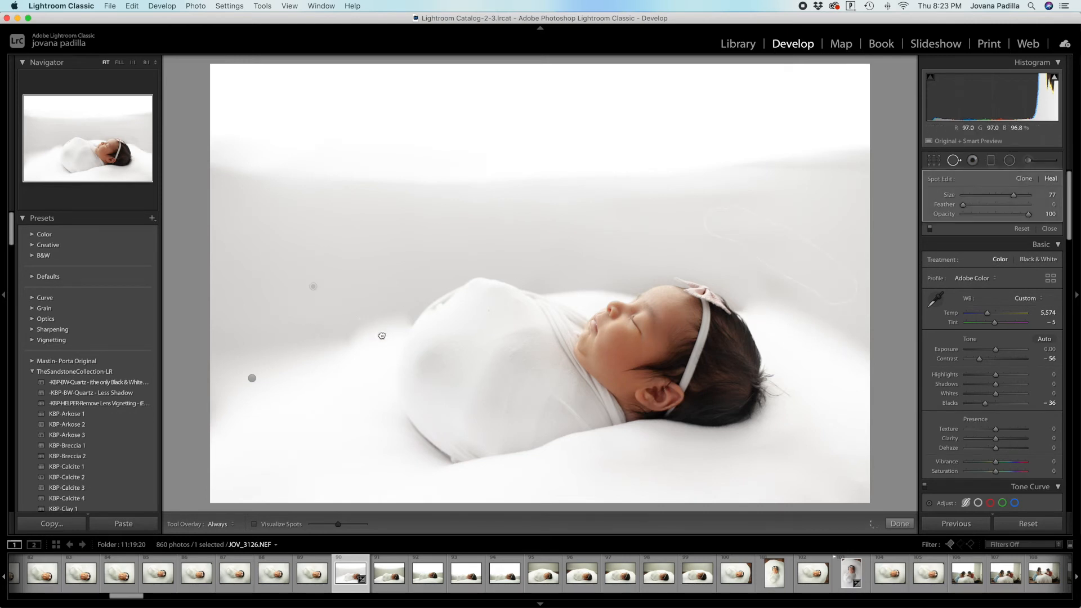
{"action": "key", "text": "Delete"}
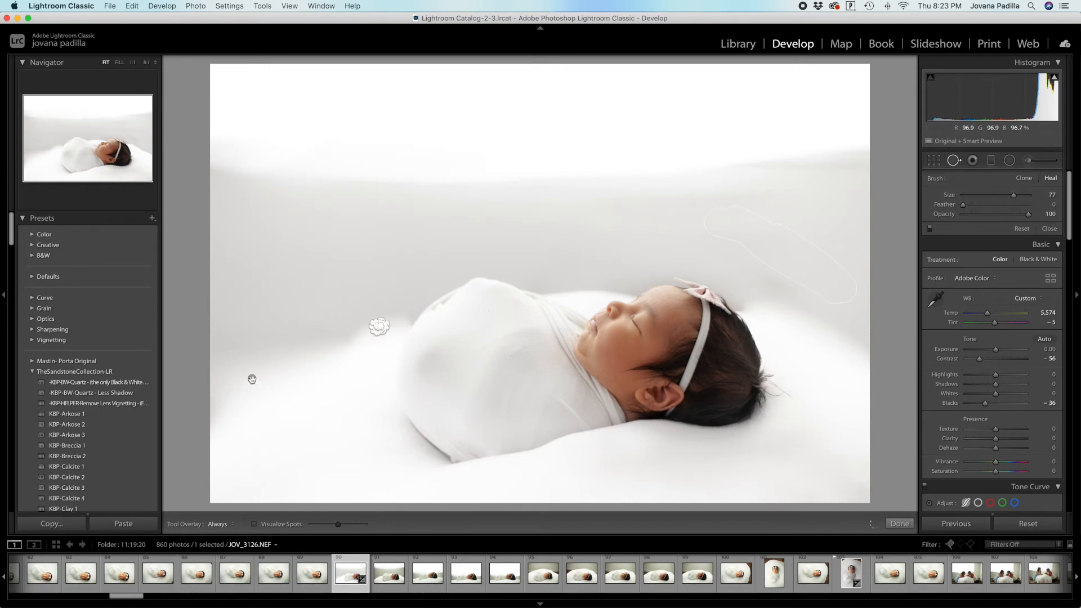
{"action": "left_click", "coordinate": [307, 260]}
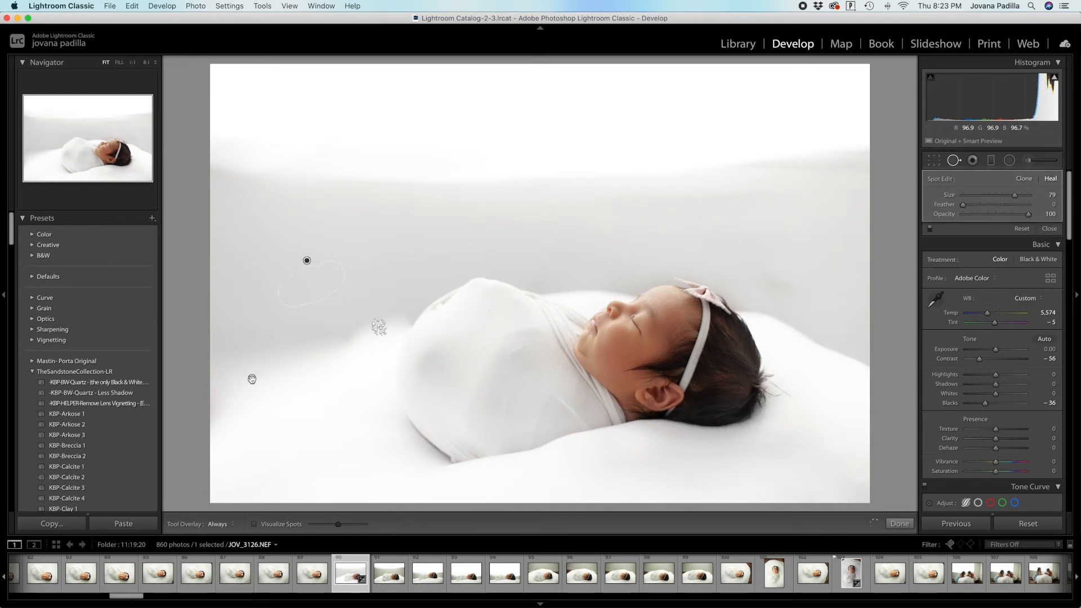
{"action": "key", "text": "Delete"}
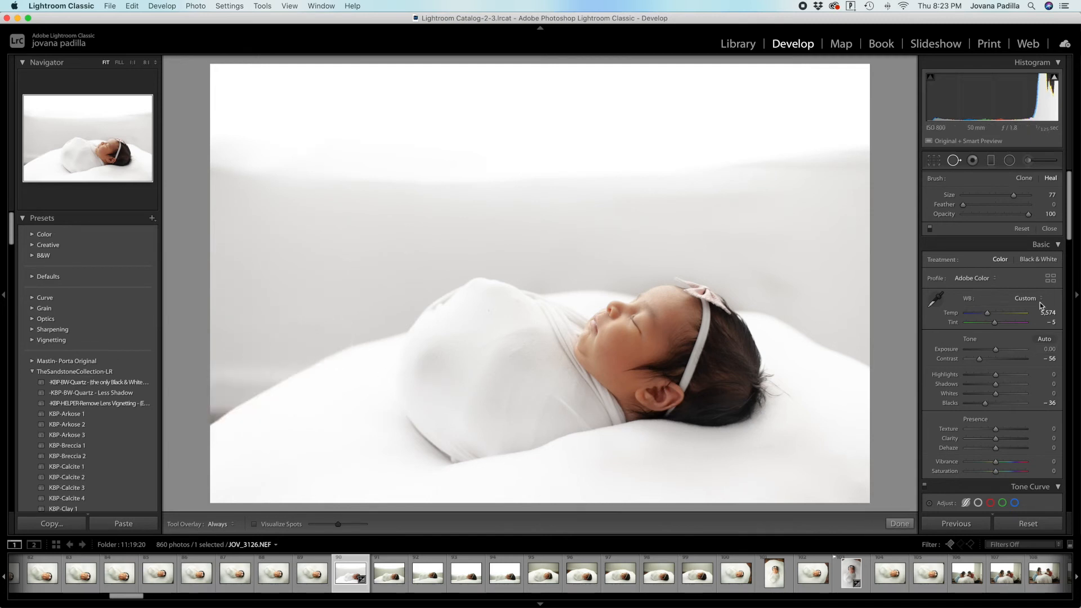
Step: Start a new adjustment brush mask with Highlights 6 and Whites 7, and paint the baby's cheek
{"action": "left_click", "coordinate": [1031, 161]}
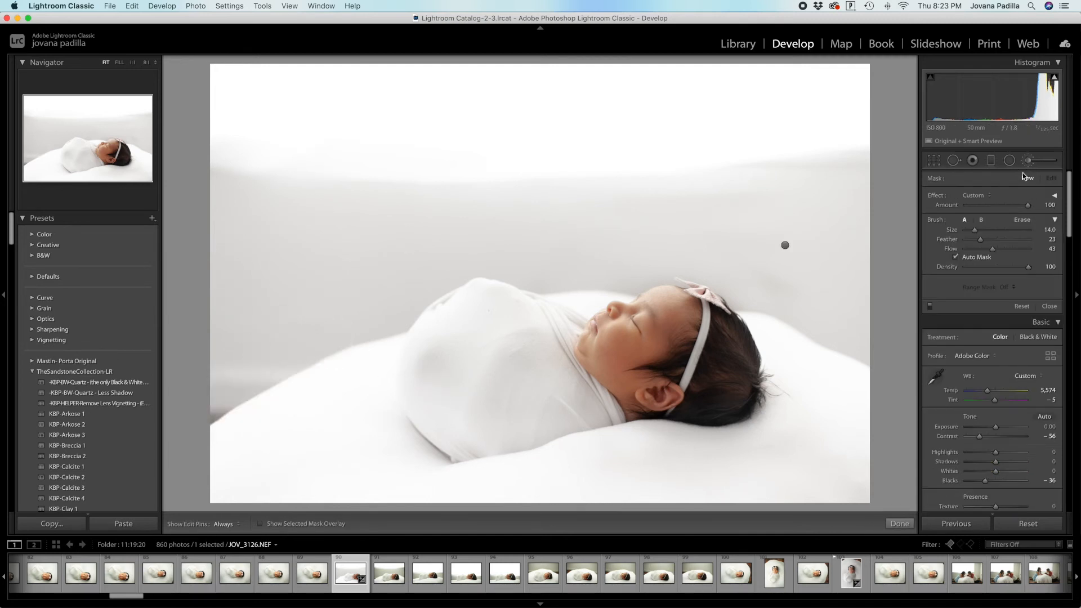
{"action": "left_click", "coordinate": [982, 196]}
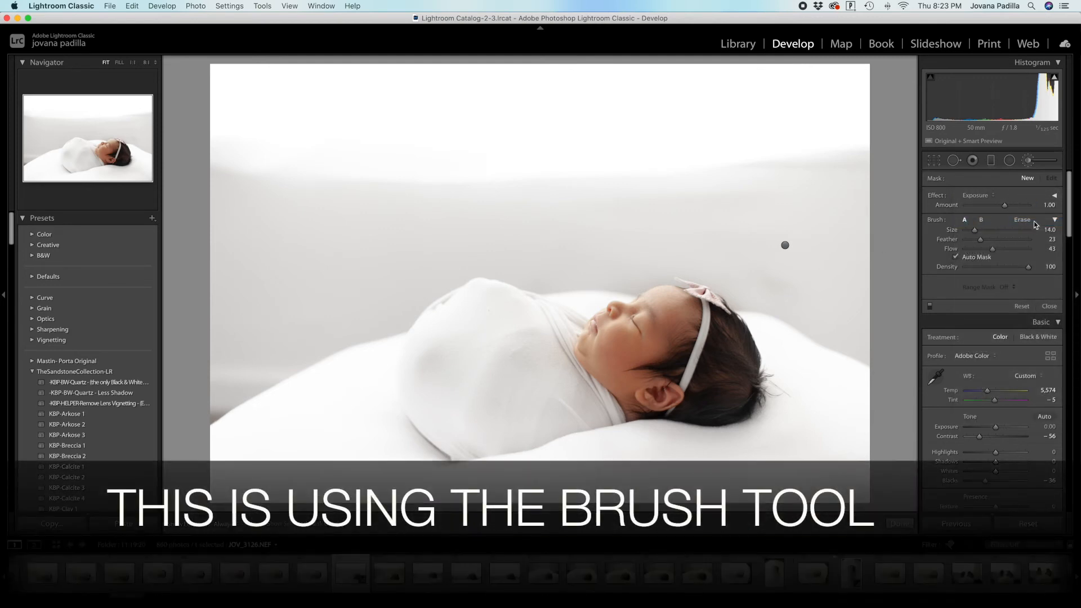
{"action": "left_click", "coordinate": [1055, 195]}
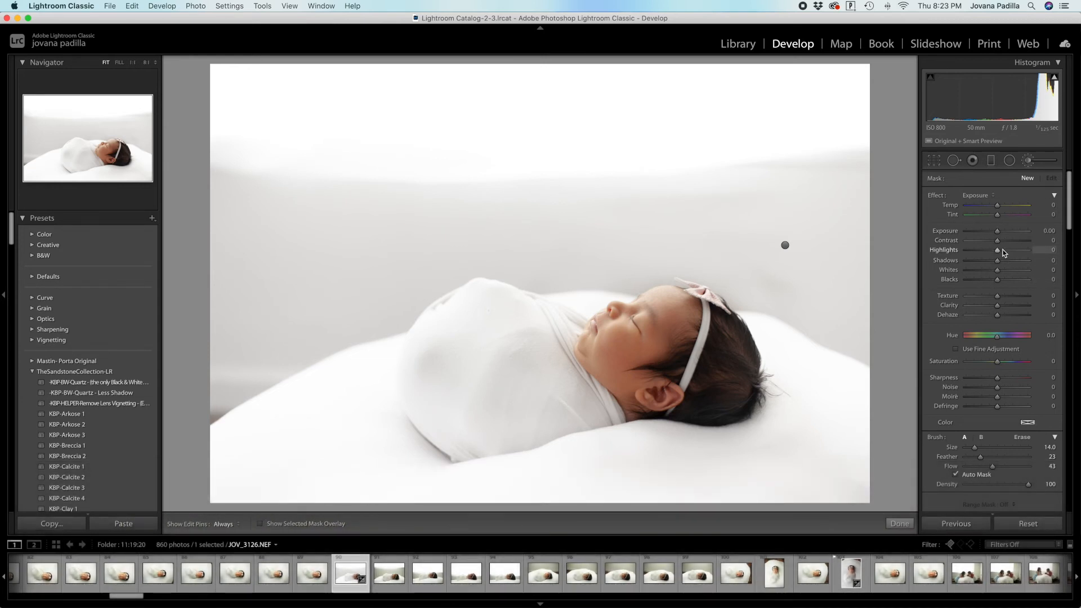
{"action": "left_click_drag", "start_coordinate": [1003, 250], "coordinate": [1005, 271]}
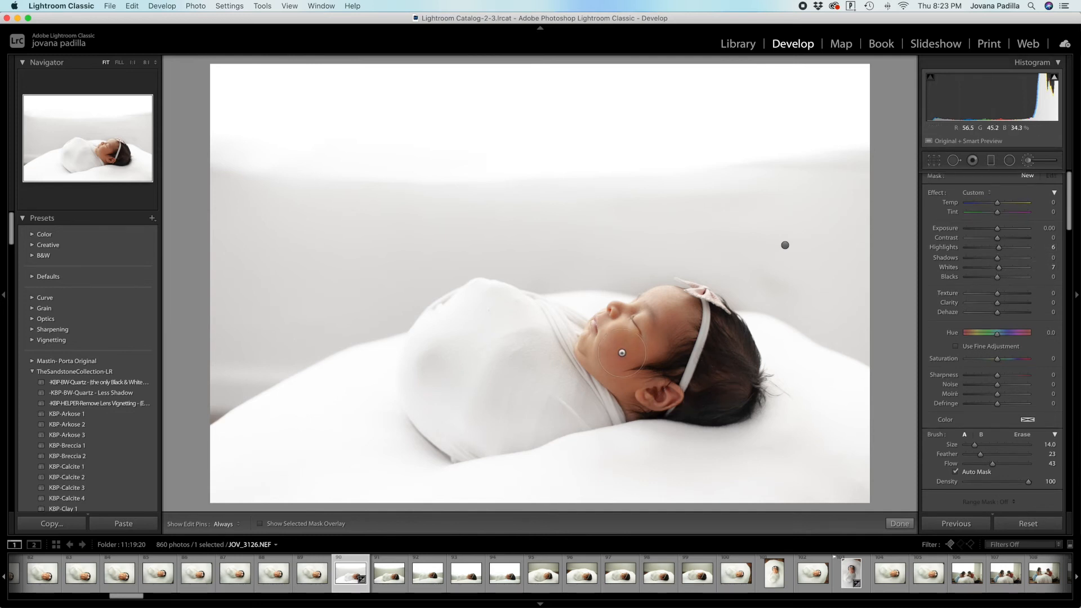
{"action": "key", "text": "h"}
{"action": "key", "text": "h"}
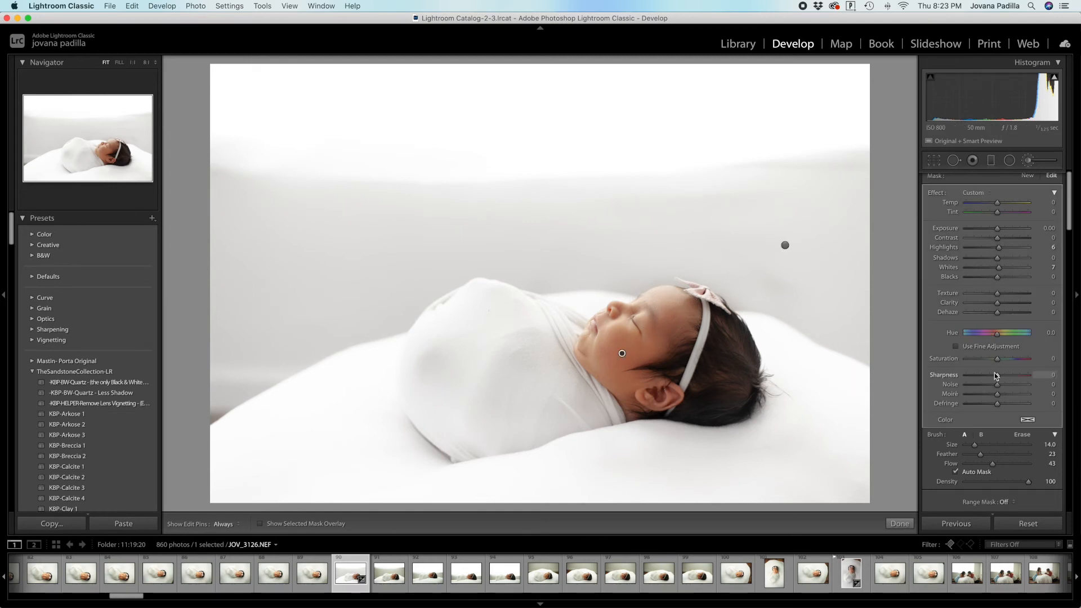
Step: Set the face mask's Texture to 8, Clarity to −22, Whites to 19, and Hue to 2.3 using fine adjustment
{"action": "left_click_drag", "start_coordinate": [998, 304], "coordinate": [989, 305]}
{"action": "scroll", "coordinate": [990, 304], "scroll_direction": "down", "scroll_amount": 1}
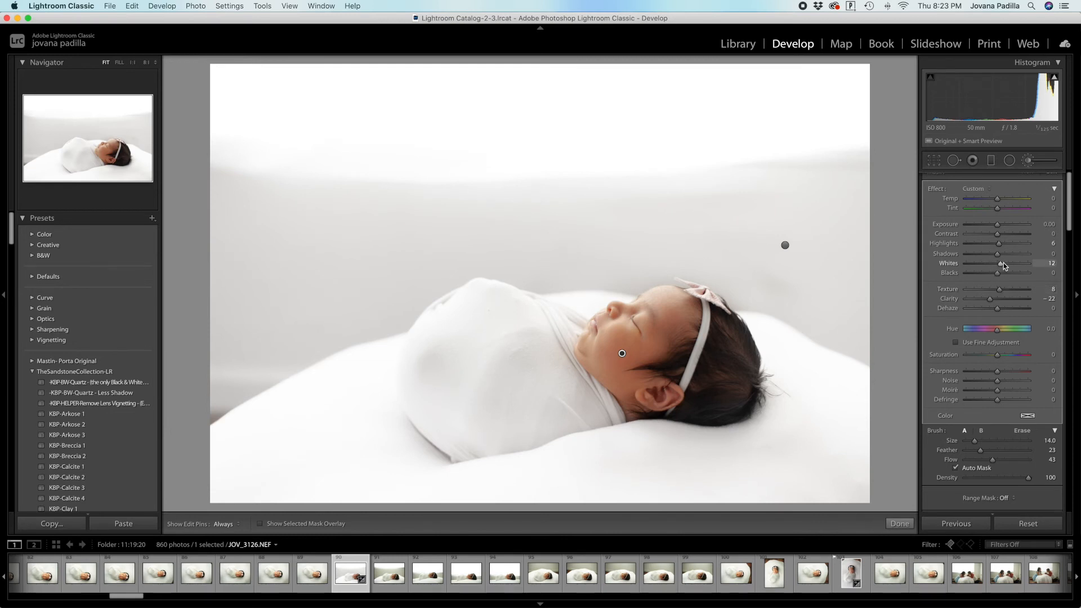
{"action": "left_click_drag", "start_coordinate": [1003, 262], "coordinate": [1002, 262]}
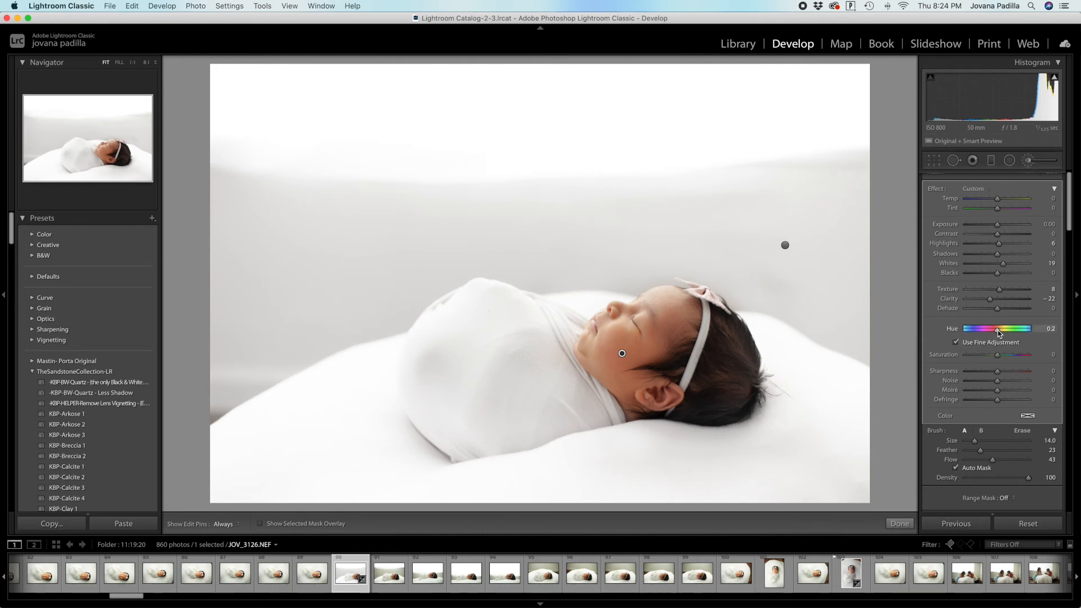
{"action": "left_click_drag", "start_coordinate": [998, 330], "coordinate": [1000, 330]}
{"action": "left_click_drag", "start_coordinate": [1001, 332], "coordinate": [1005, 334]}
{"action": "left_click_drag", "start_coordinate": [999, 332], "coordinate": [1000, 331]}
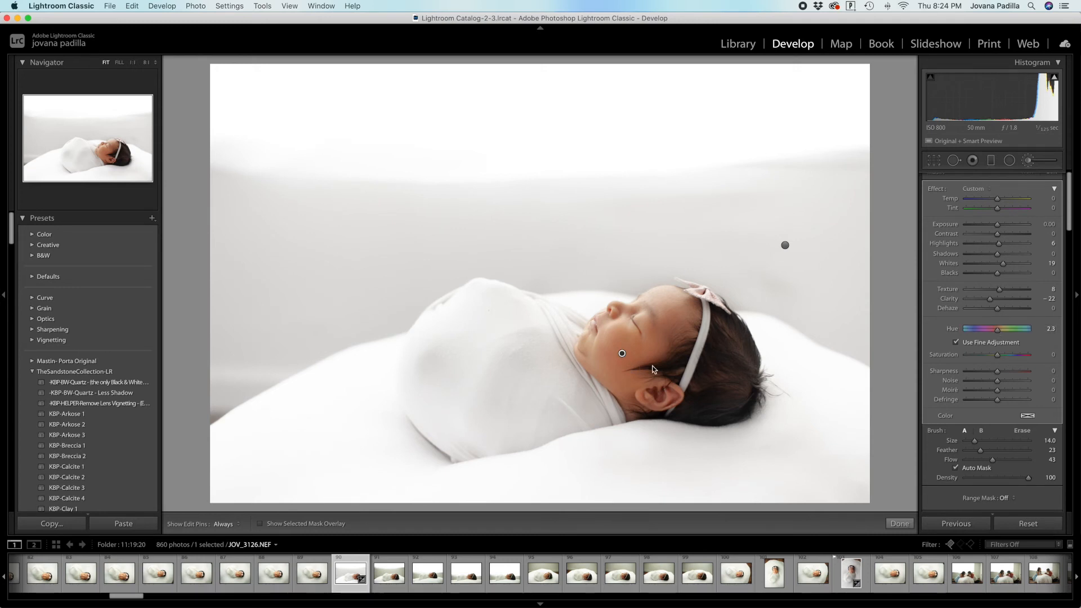
Step: Reduce the brush size to 8 and extend the face mask over the forehead, nose bridge and the skin beside the ear
{"action": "scroll", "coordinate": [666, 394], "scroll_direction": "down", "scroll_amount": 5}
{"action": "key", "text": "h"}
{"action": "scroll", "coordinate": [667, 394], "scroll_direction": "up", "scroll_amount": 3}
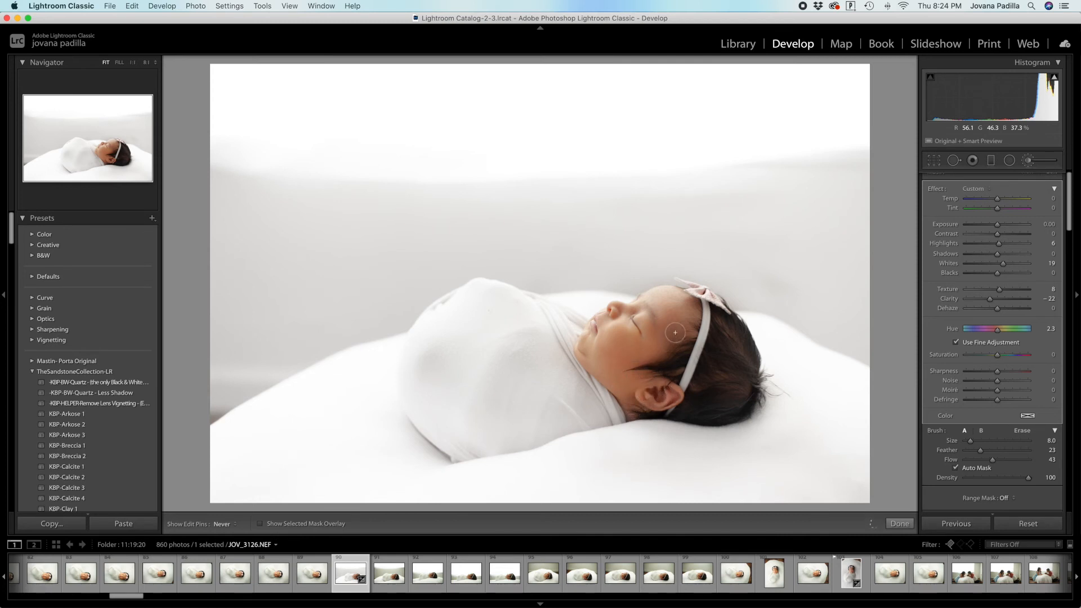
{"action": "left_click_drag", "start_coordinate": [651, 302], "coordinate": [616, 319]}
{"action": "left_click_drag", "start_coordinate": [635, 400], "coordinate": [635, 402]}
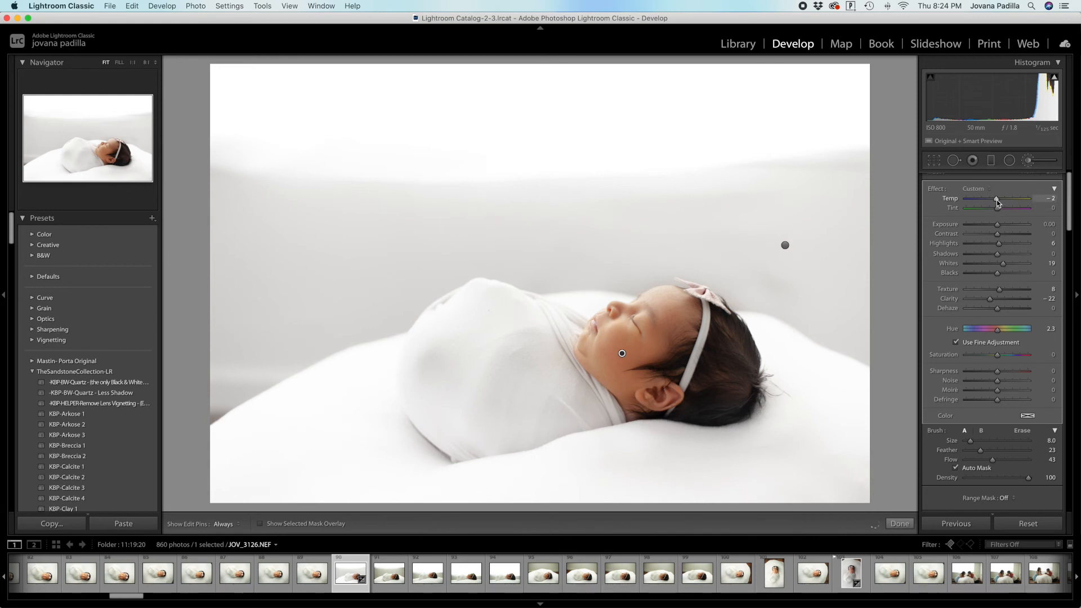
Step: Set the face mask's Temp to −2 and Hue to 1.7, then reduce its overall Amount and finish the mask
{"action": "scroll", "coordinate": [997, 200], "scroll_direction": "down", "scroll_amount": 1}
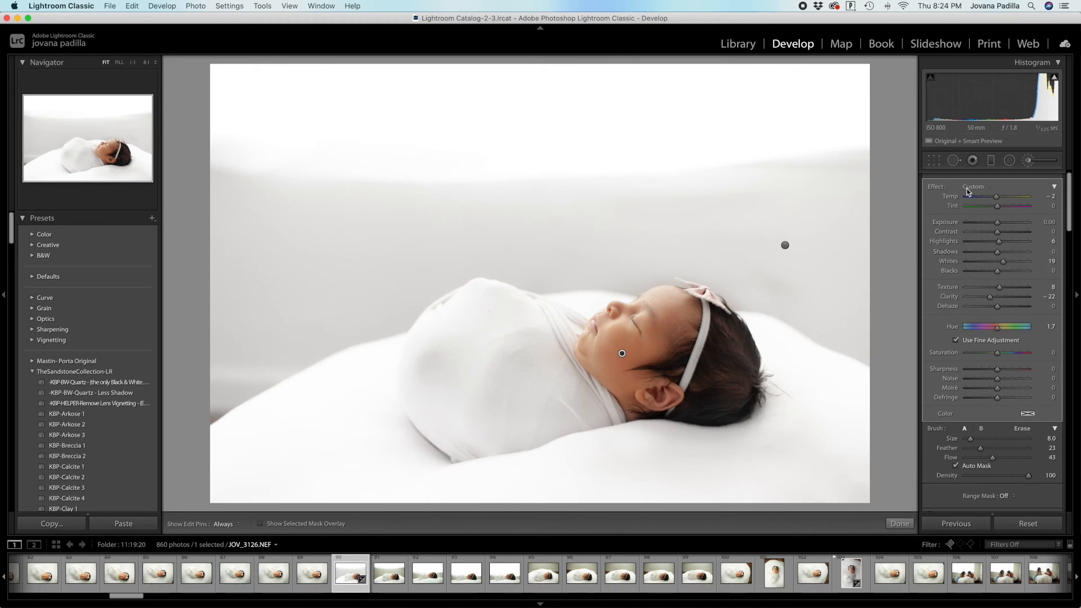
{"action": "left_click", "coordinate": [1054, 186]}
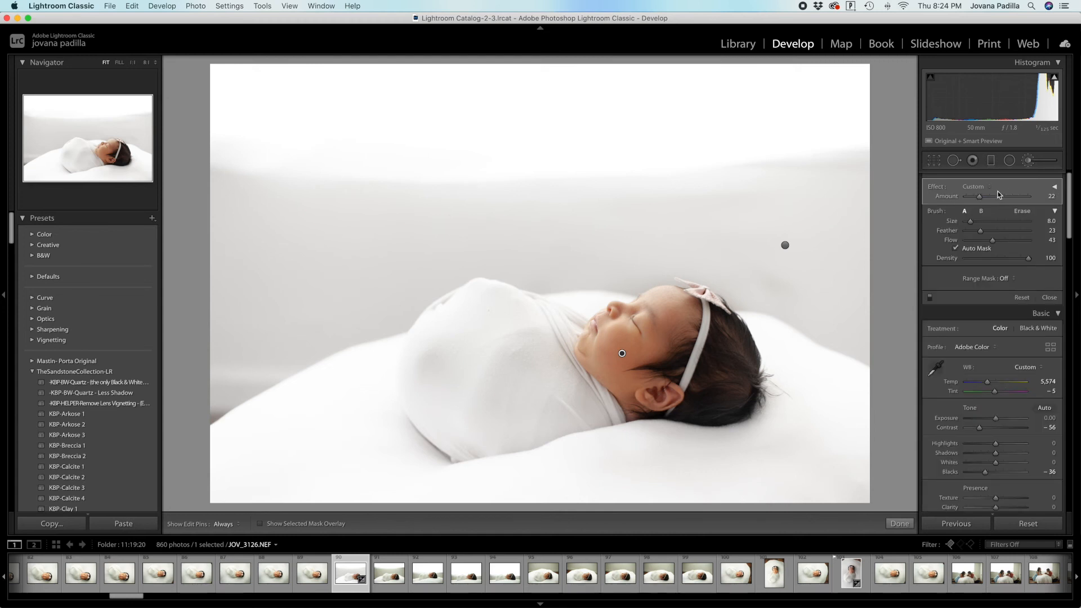
{"action": "left_click_drag", "start_coordinate": [975, 197], "coordinate": [949, 197]}
{"action": "scroll", "coordinate": [978, 197], "scroll_direction": "up", "scroll_amount": 1}
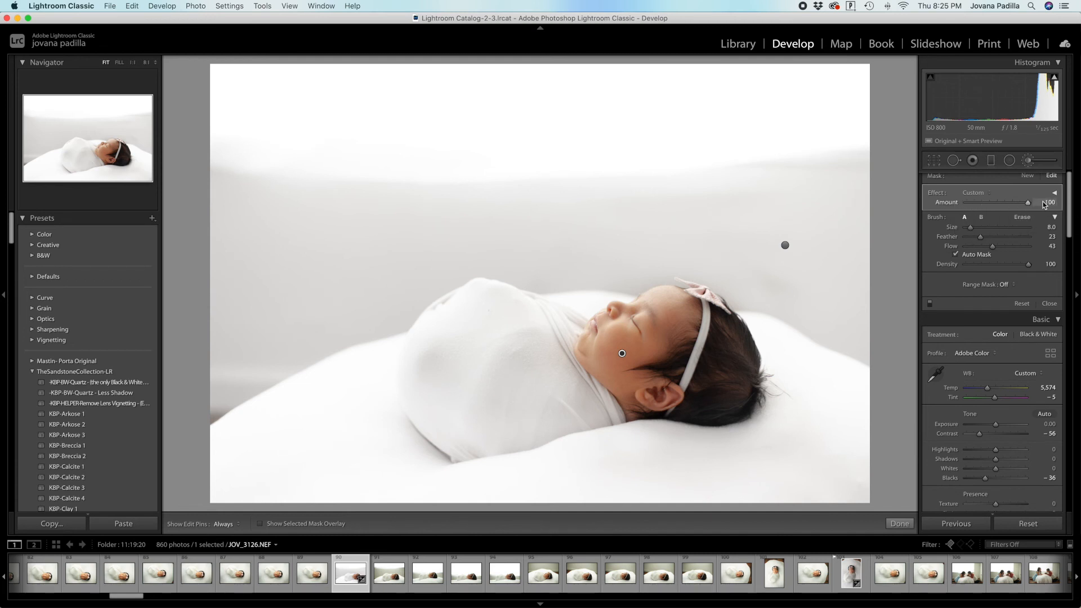
{"action": "left_click_drag", "start_coordinate": [1029, 202], "coordinate": [977, 203]}
{"action": "left_click_drag", "start_coordinate": [992, 201], "coordinate": [991, 201]}
{"action": "left_click", "coordinate": [907, 529]}
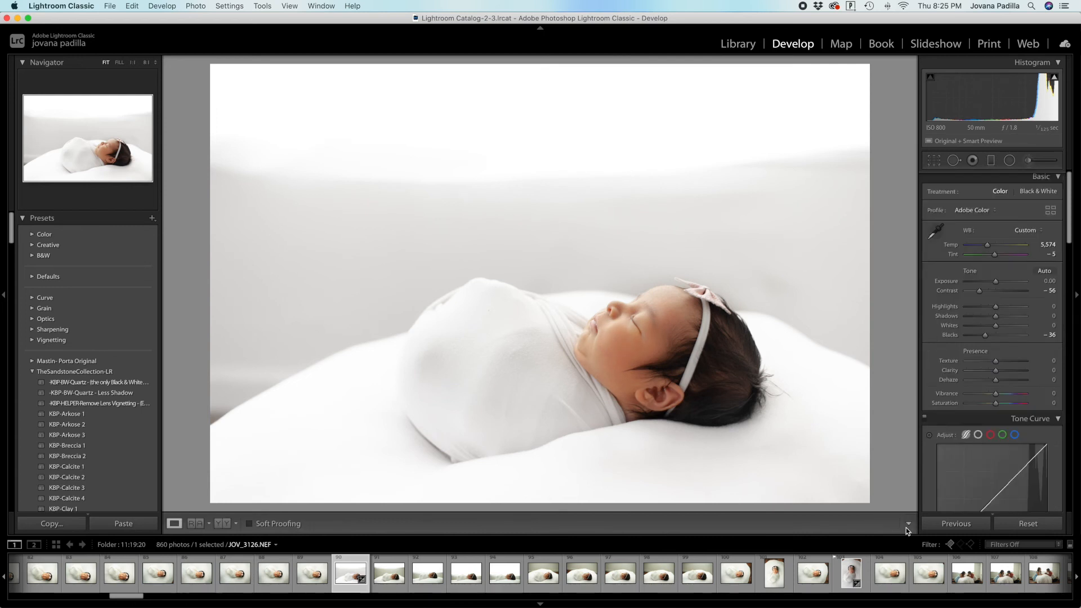
Step: Set up a new detail brush mask with Sharpness 25, Texture 17, Clarity 15 and Dehaze 7
{"action": "left_click", "coordinate": [1028, 161]}
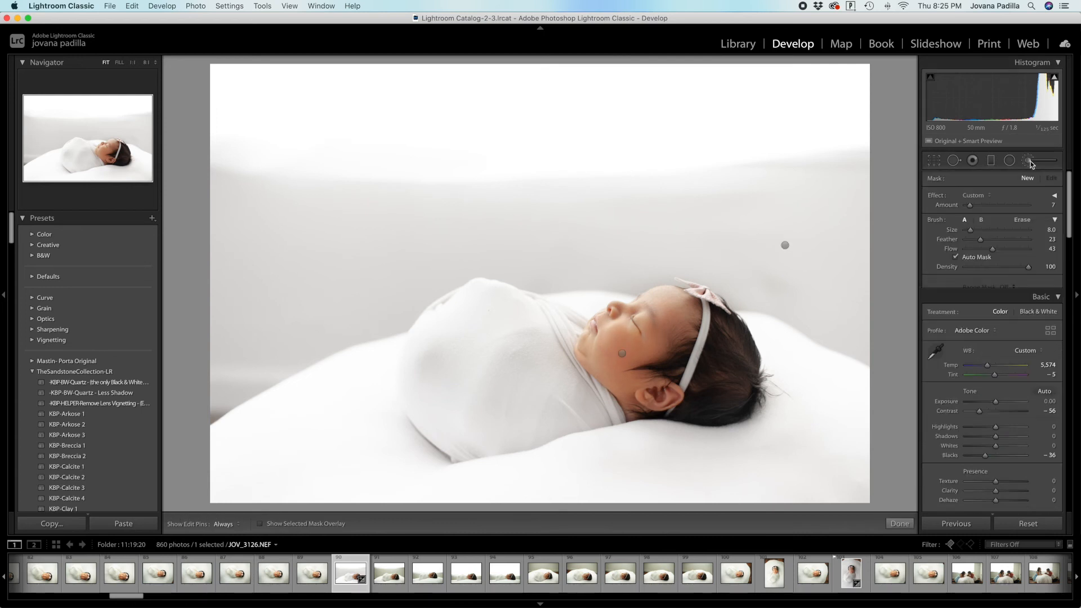
{"action": "left_click", "coordinate": [976, 196]}
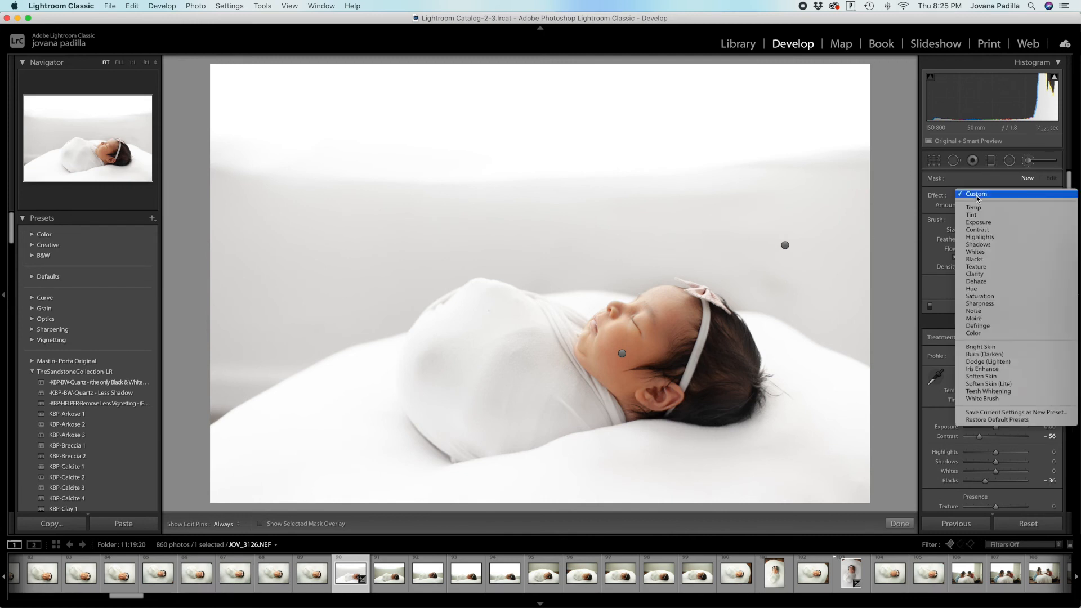
{"action": "left_click", "coordinate": [994, 304]}
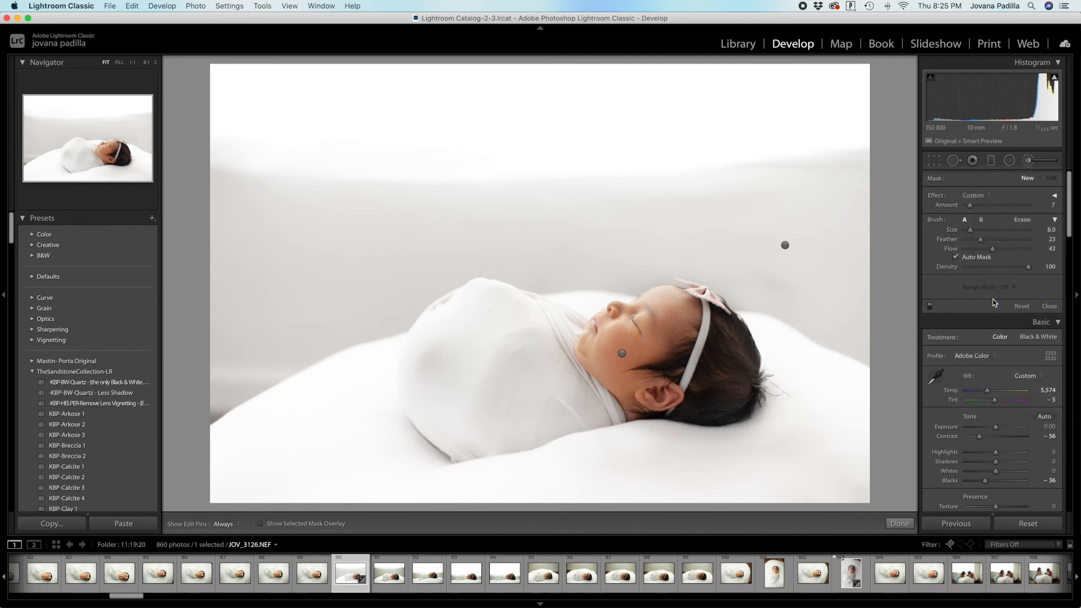
{"action": "left_click", "coordinate": [1055, 196]}
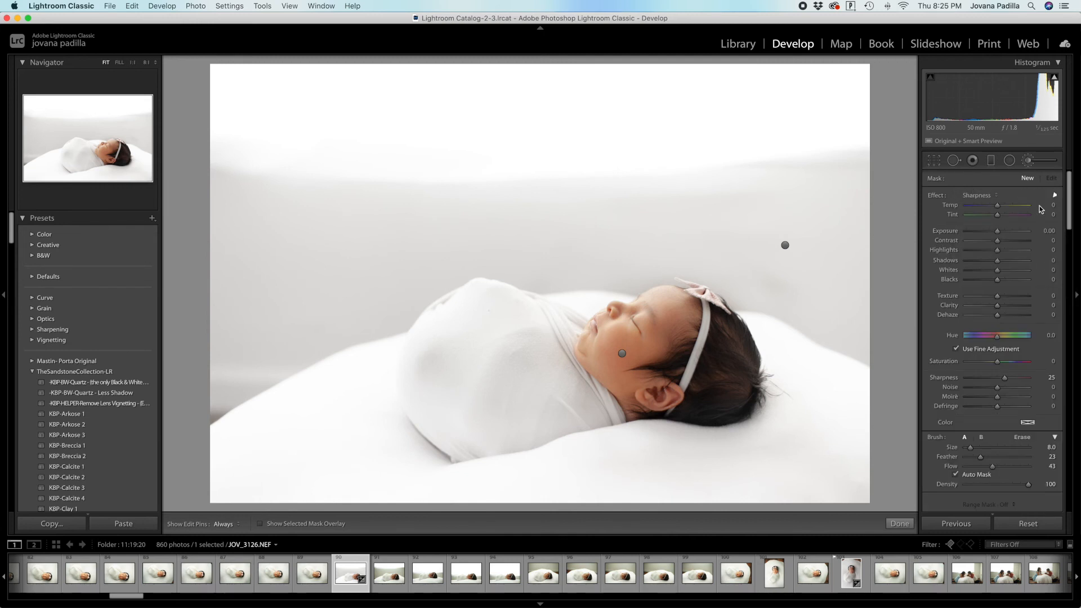
{"action": "left_click_drag", "start_coordinate": [995, 307], "coordinate": [1002, 296]}
{"action": "left_click", "coordinate": [1001, 314]}
Step: Reduce the brush size to 3 and paint the detail mask along the baby's closed eyelid and eyebrow at 1:1
{"action": "key", "text": "z"}
{"action": "key", "text": "bracketleft"}
{"action": "key", "text": "bracketleft"}
{"action": "key", "text": "bracketleft"}
{"action": "key", "text": "bracketleft"}
{"action": "key", "text": "bracketleft"}
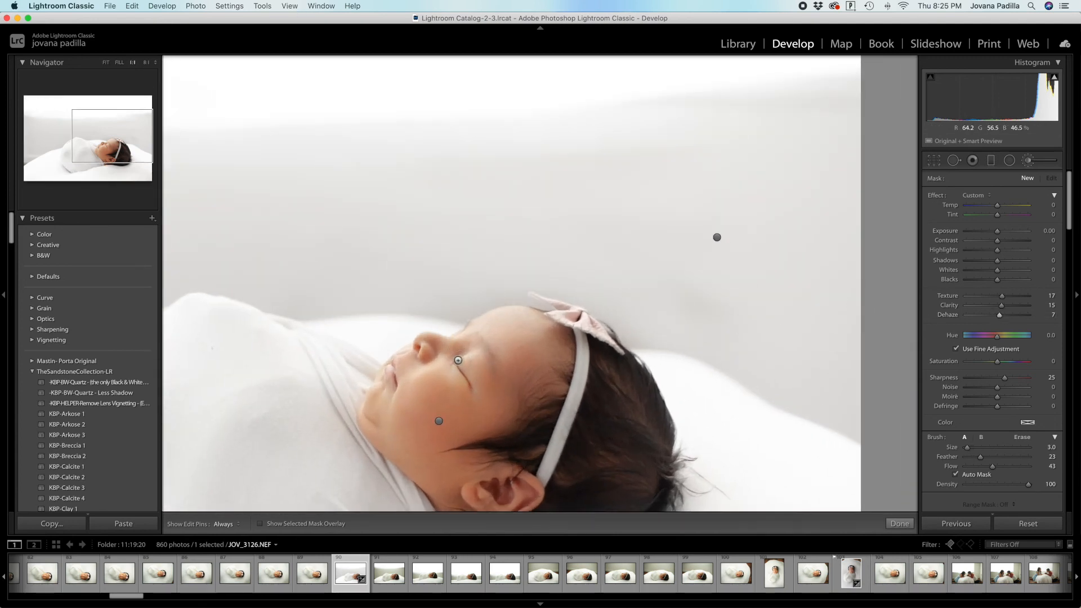
{"action": "left_click_drag", "start_coordinate": [457, 361], "coordinate": [472, 387]}
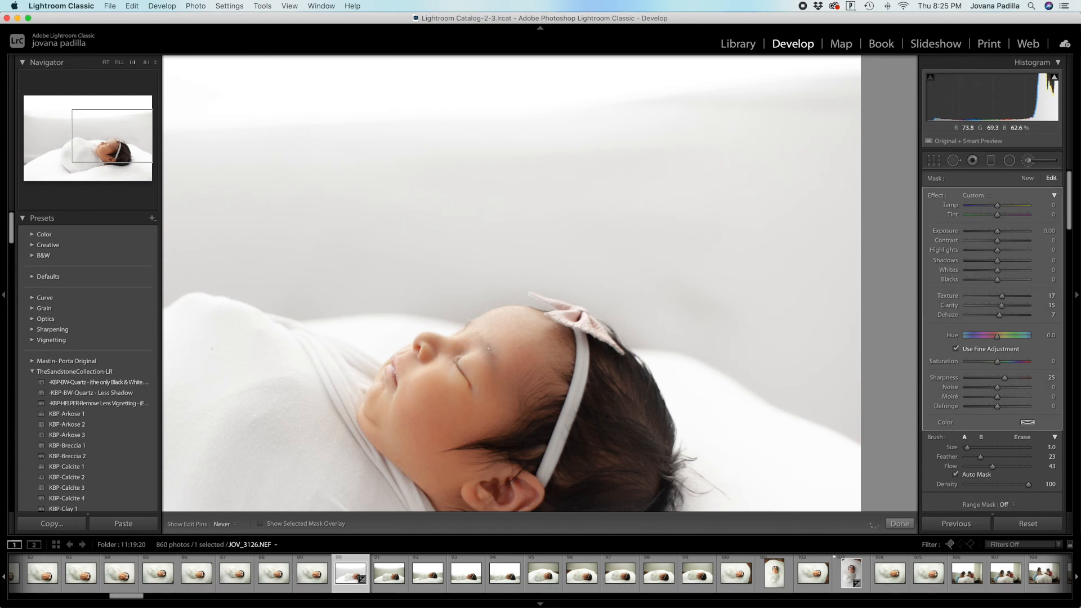
{"action": "key", "text": "h"}
Step: Raise the detail brush's Flow to 57 and paint over the baby's lips
{"action": "left_click_drag", "start_coordinate": [993, 466], "coordinate": [1001, 466]}
{"action": "left_click_drag", "start_coordinate": [389, 370], "coordinate": [389, 356]}
{"action": "key", "text": "h"}
Step: Set the detail brush's size to 7 and hide the edit pins while working on the baby's head
{"action": "scroll", "coordinate": [573, 319], "scroll_direction": "up", "scroll_amount": 5}
{"action": "key", "text": "h"}
{"action": "scroll", "coordinate": [586, 327], "scroll_direction": "up", "scroll_amount": 2}
{"action": "key", "text": "h"}
{"action": "left_click", "coordinate": [121, 160]}
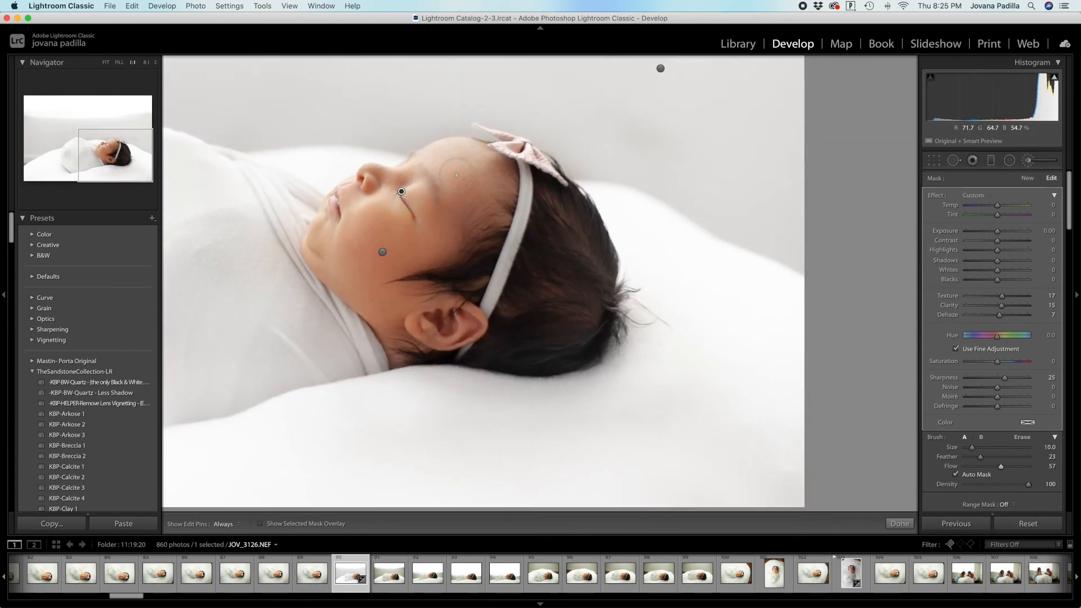
{"action": "key", "text": "h"}
{"action": "scroll", "coordinate": [493, 301], "scroll_direction": "down", "scroll_amount": 3}
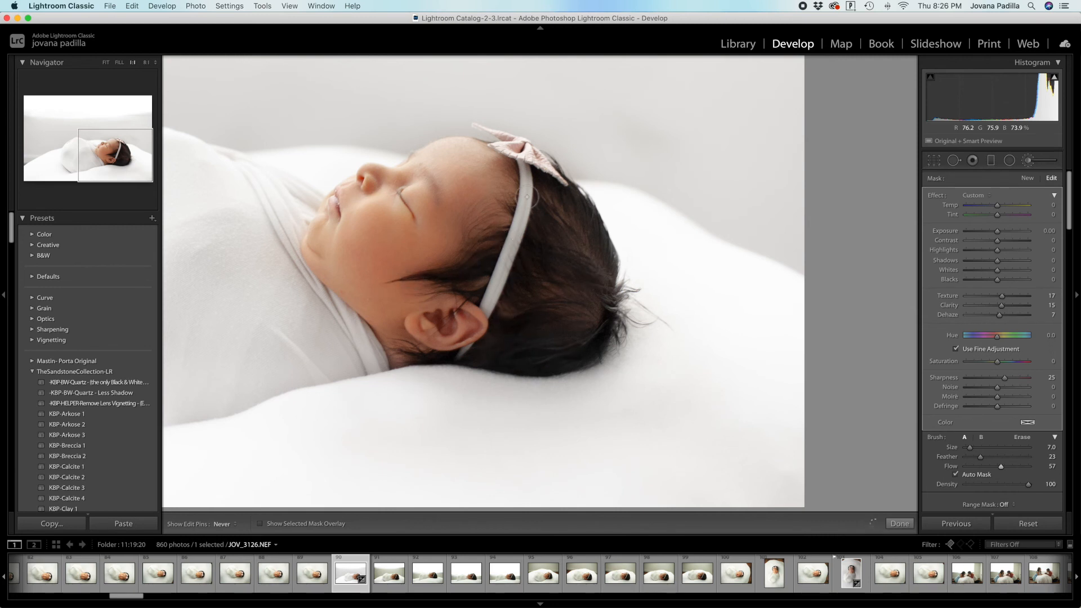
Step: Reduce the detail brush's size to 5 and toggle the edit pins to check the area around the baby's face
{"action": "key", "text": "h"}
{"action": "key", "text": "h"}
{"action": "key", "text": "h"}
{"action": "key", "text": "bracketleft"}
{"action": "key", "text": "bracketleft"}
{"action": "key", "text": "h"}
{"action": "key", "text": "h"}
{"action": "key", "text": "h"}
{"action": "key", "text": "h"}
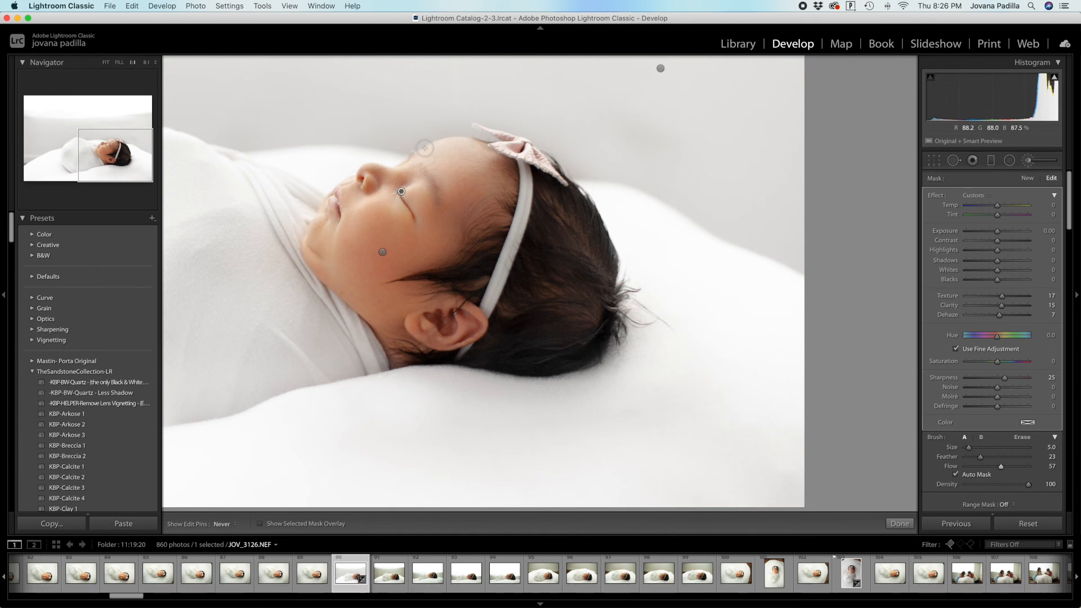
{"action": "key", "text": "h"}
{"action": "key", "text": "h"}
{"action": "left_click_drag", "start_coordinate": [112, 145], "coordinate": [101, 139]}
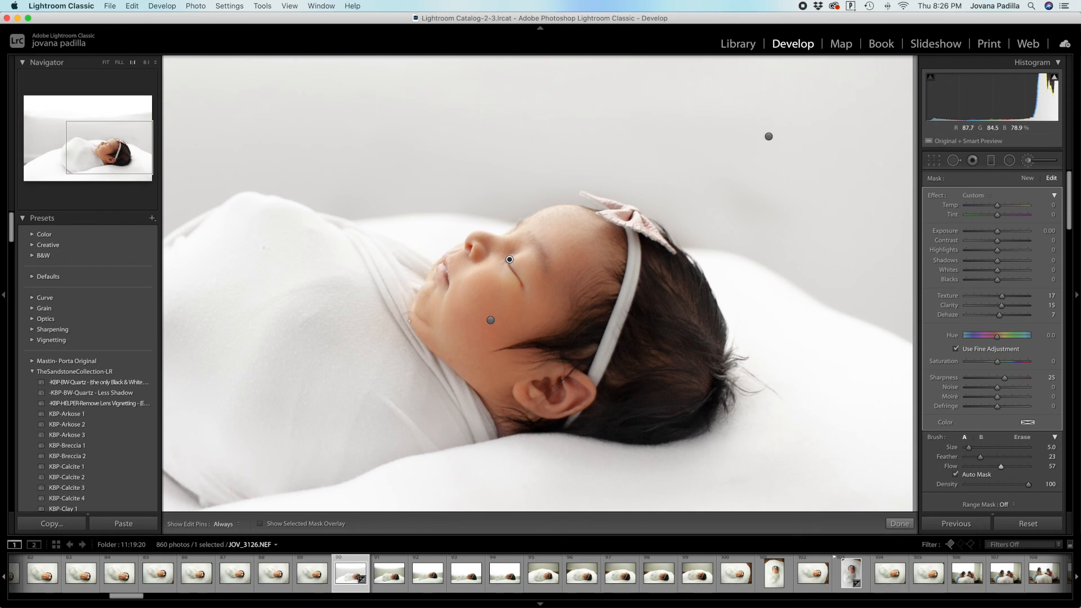
Step: Hide the edit pins, finish the detail brush mask and fit the whole photo in view
{"action": "key", "text": "h"}
{"action": "key", "text": "h"}
{"action": "key", "text": "h"}
{"action": "left_click", "coordinate": [899, 523]}
{"action": "left_click", "coordinate": [793, 330]}
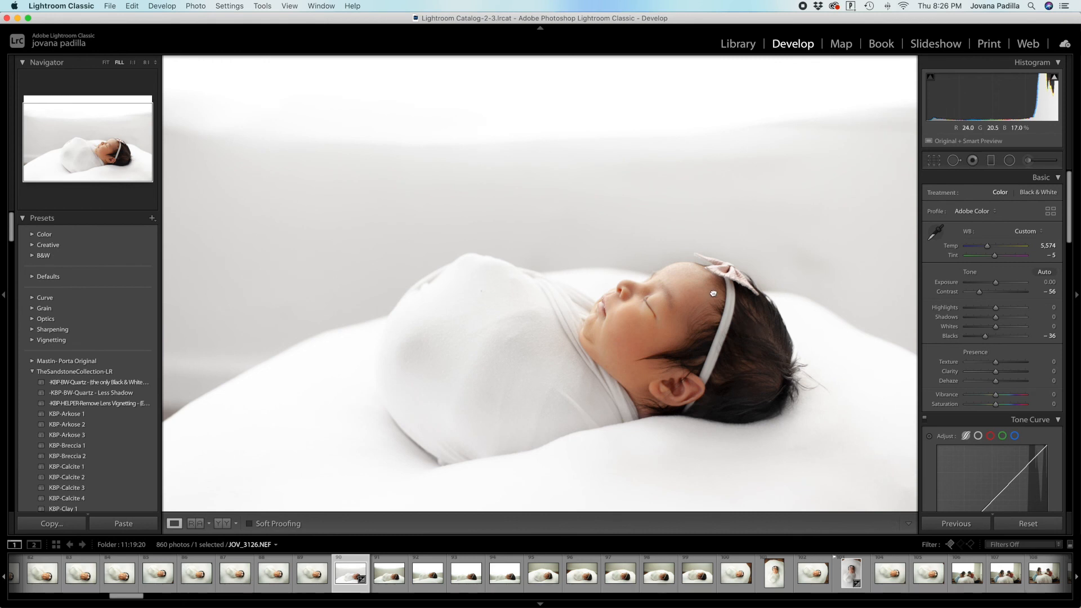
{"action": "key", "text": "z"}
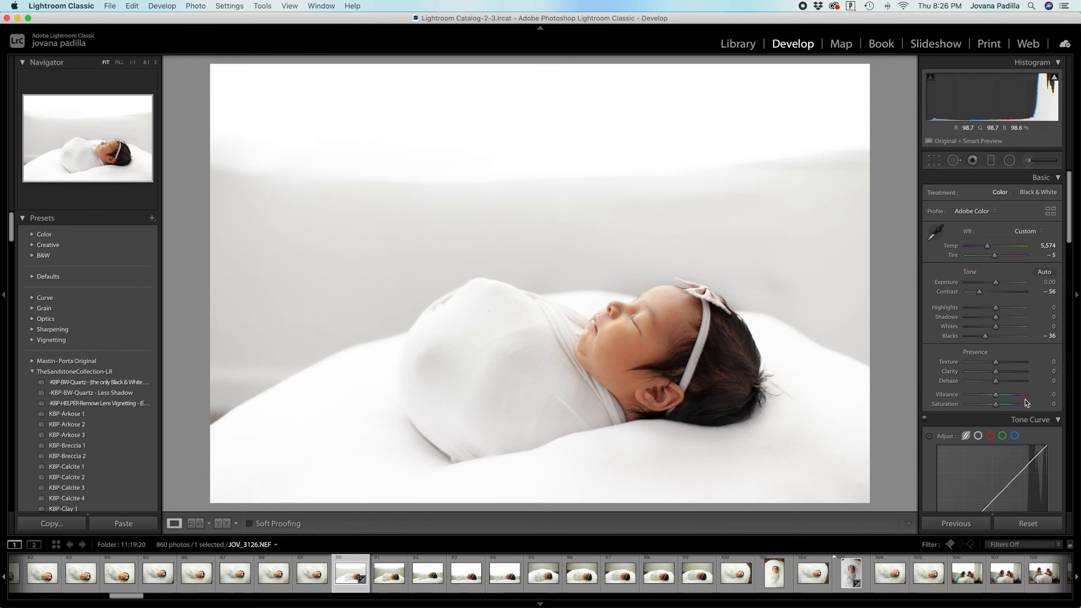
Step: Compare the edited newborn portrait with its original Before version
{"action": "key", "text": "backslash"}
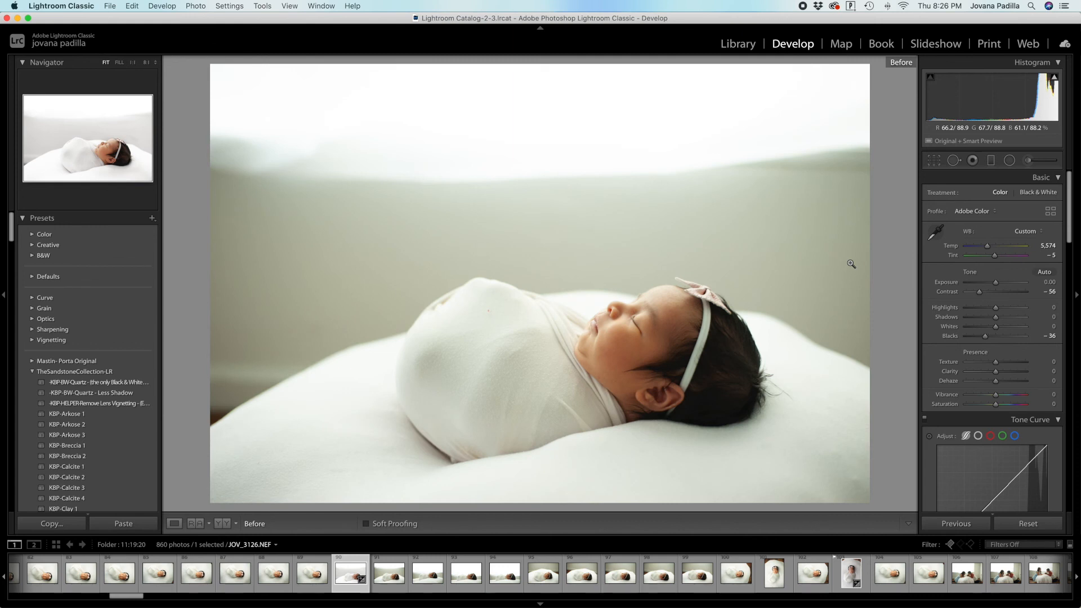
{"action": "key", "text": "backslash"}
{"action": "key", "text": "backslash"}
{"action": "key", "text": "backslash"}
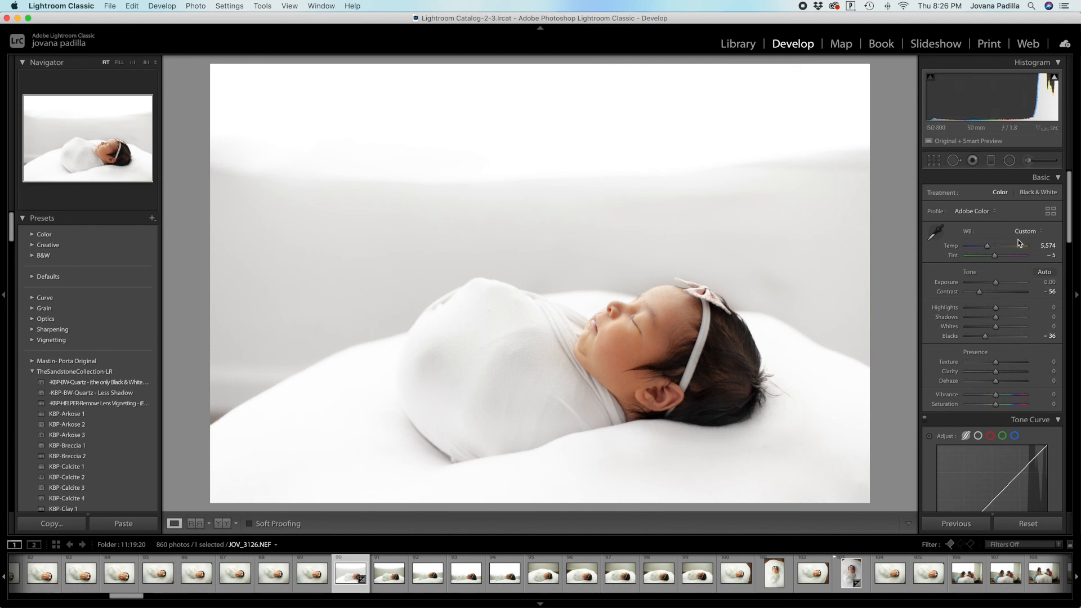
Step: Try an Orange saturation of −4 in the HSL adjustments and reset the Red and Orange saturation
{"action": "scroll", "coordinate": [966, 245], "scroll_direction": "down", "scroll_amount": 10}
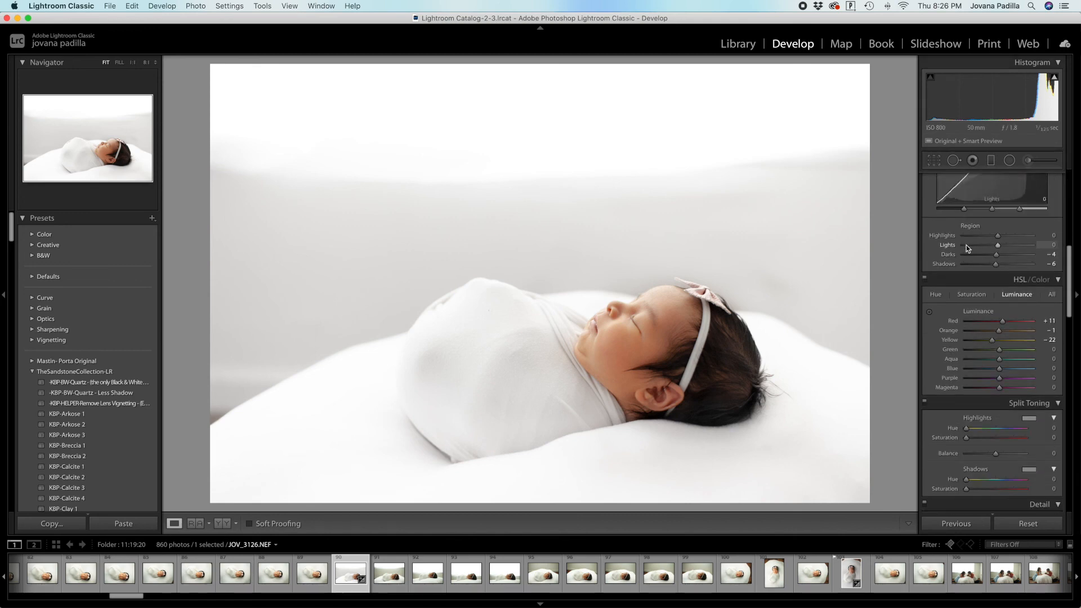
{"action": "scroll", "coordinate": [967, 245], "scroll_direction": "down", "scroll_amount": 10}
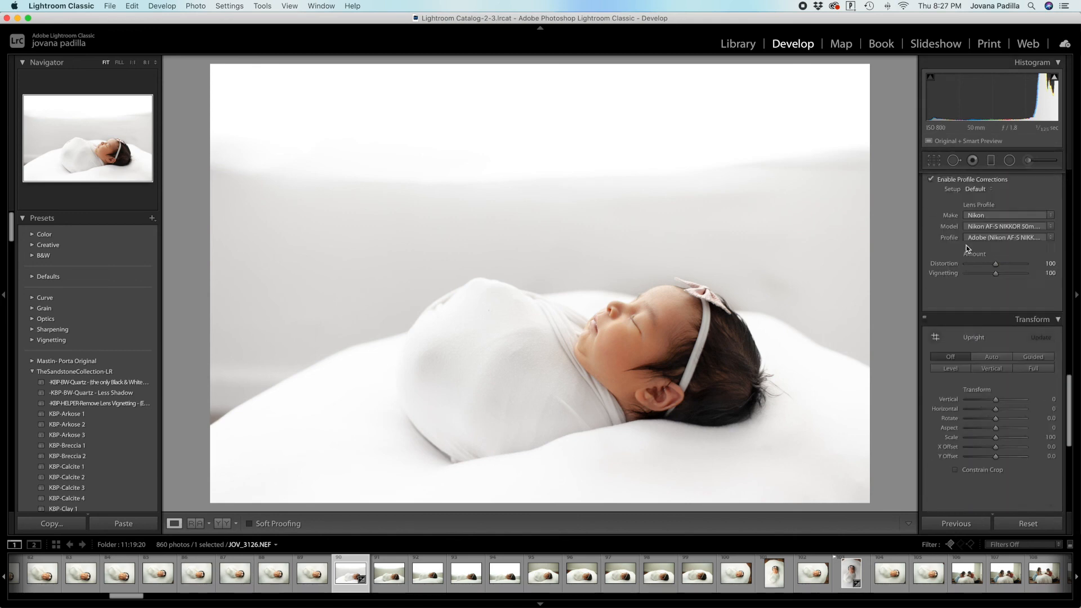
{"action": "scroll", "coordinate": [966, 248], "scroll_direction": "up", "scroll_amount": 5}
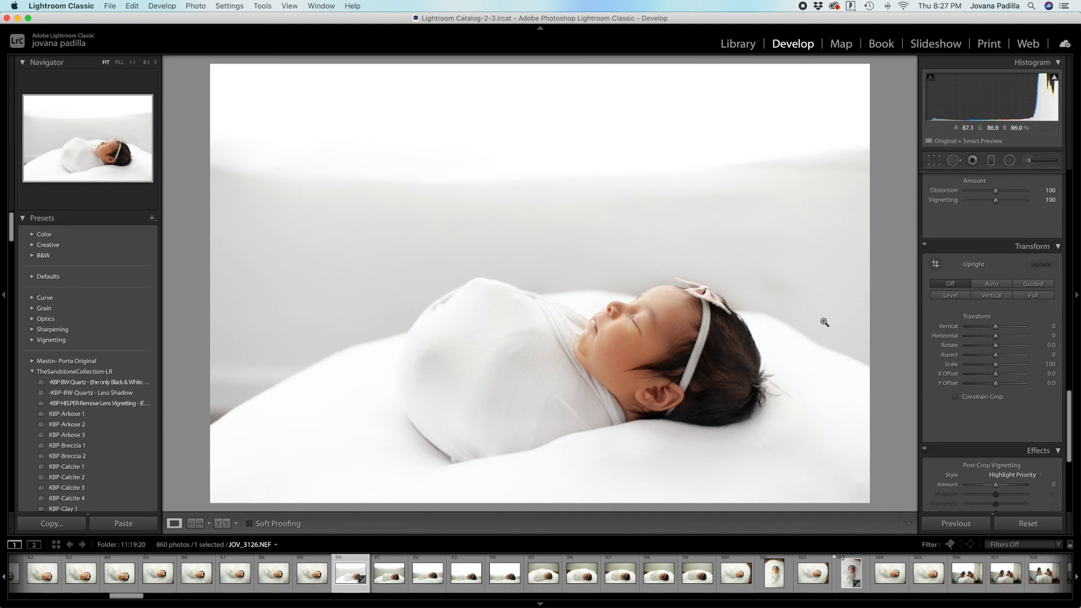
{"action": "scroll", "coordinate": [971, 316], "scroll_direction": "up", "scroll_amount": 8}
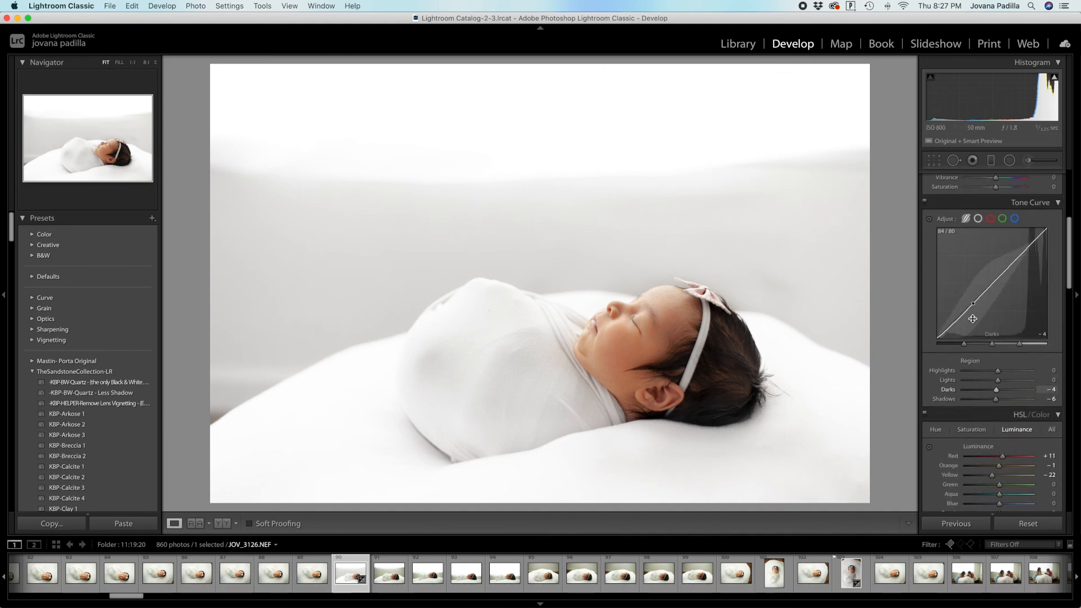
{"action": "scroll", "coordinate": [975, 322], "scroll_direction": "up", "scroll_amount": 3}
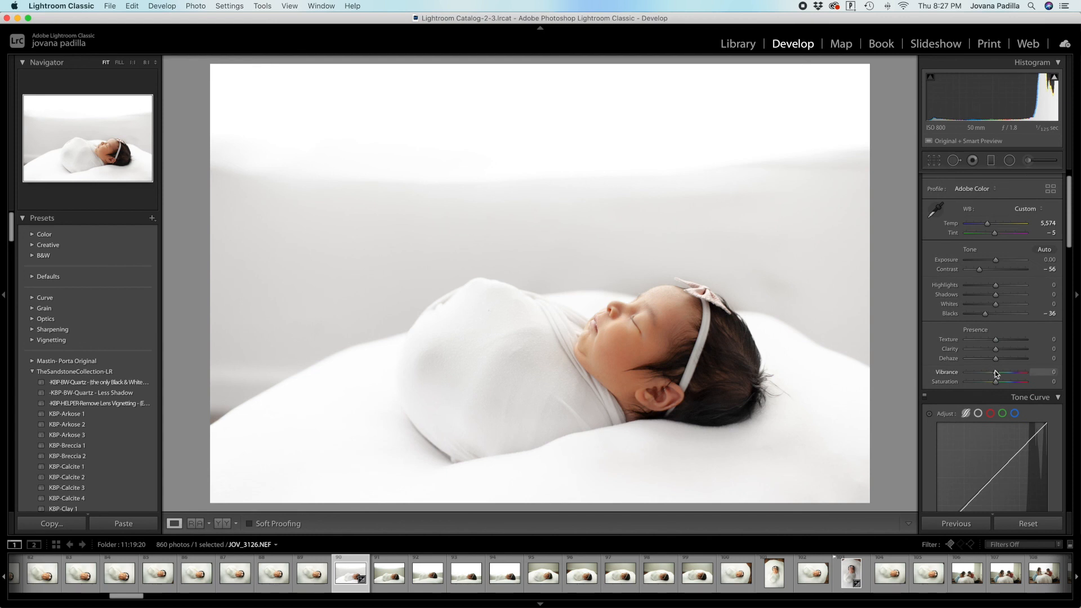
{"action": "scroll", "coordinate": [995, 371], "scroll_direction": "down", "scroll_amount": 6}
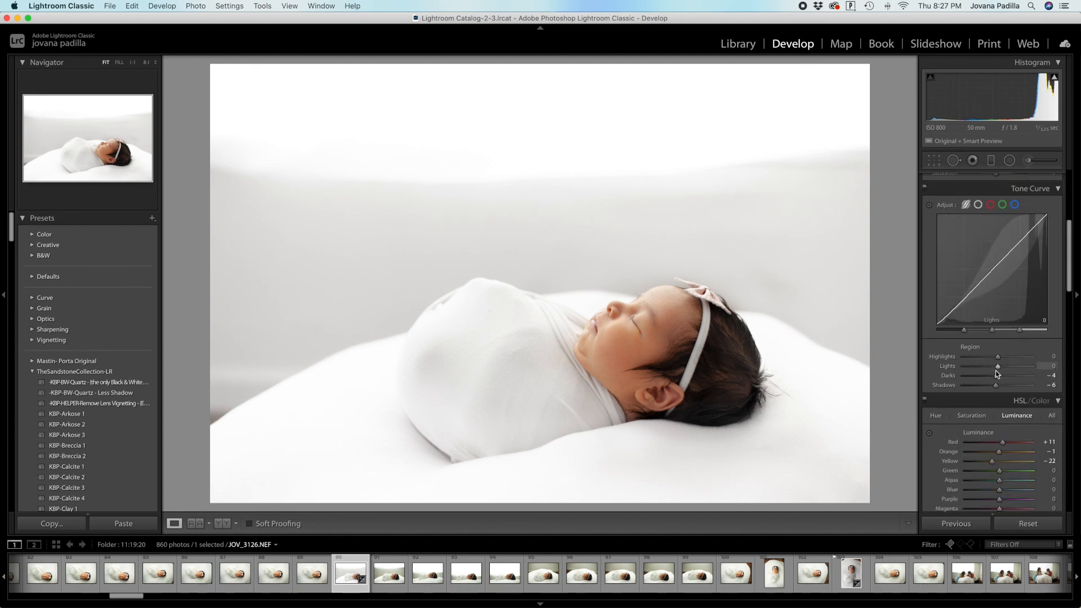
{"action": "left_click", "coordinate": [965, 364]}
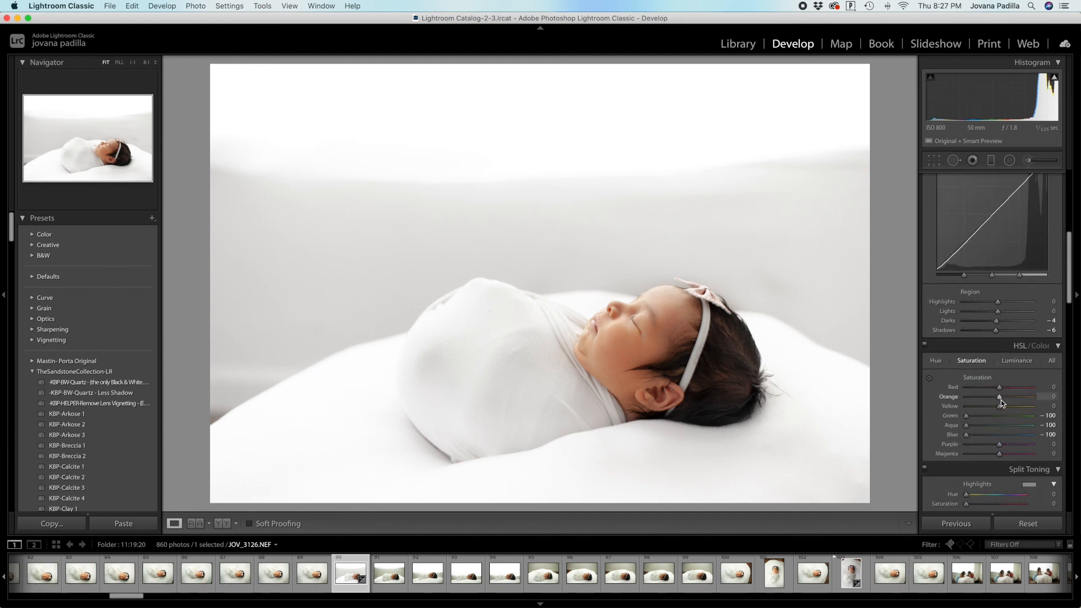
{"action": "left_click_drag", "start_coordinate": [997, 397], "coordinate": [1001, 397]}
{"action": "scroll", "coordinate": [1000, 397], "scroll_direction": "down", "scroll_amount": 1}
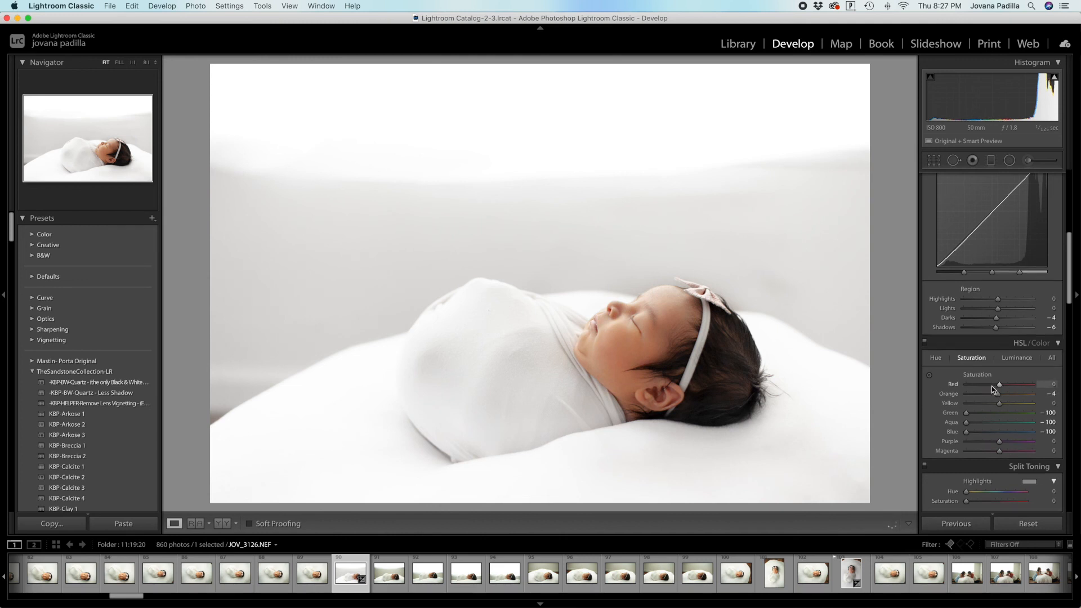
{"action": "double_click", "coordinate": [1000, 387]}
{"action": "double_click", "coordinate": [951, 394]}
Step: Try a lower Red Primary saturation and a Vibrance of −12, and reset Vibrance to its default
{"action": "scroll", "coordinate": [1025, 369], "scroll_direction": "down", "scroll_amount": 10}
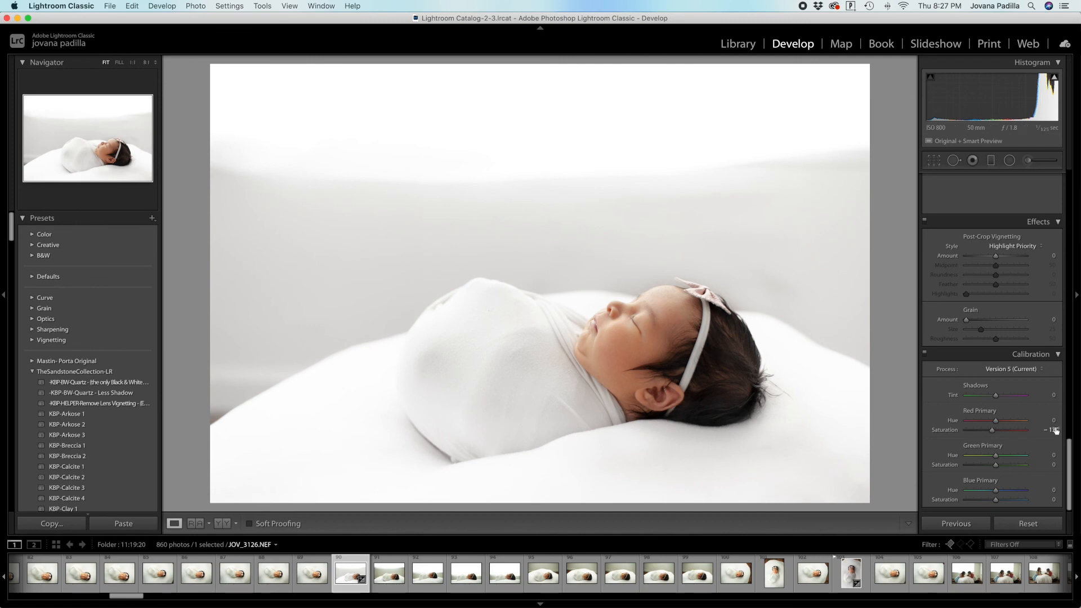
{"action": "scroll", "coordinate": [1050, 434], "scroll_direction": "up", "scroll_amount": 10}
{"action": "scroll", "coordinate": [1049, 434], "scroll_direction": "up", "scroll_amount": 5}
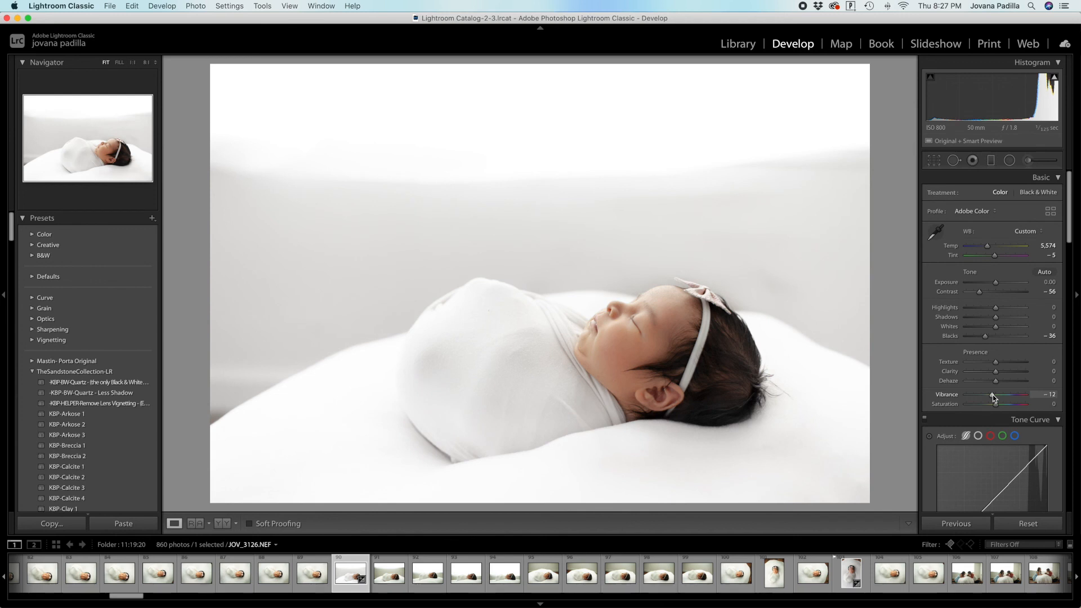
{"action": "double_click", "coordinate": [996, 394]}
Step: Preview the portrait in the Black & White treatment and return it to Color
{"action": "left_click", "coordinate": [1040, 192]}
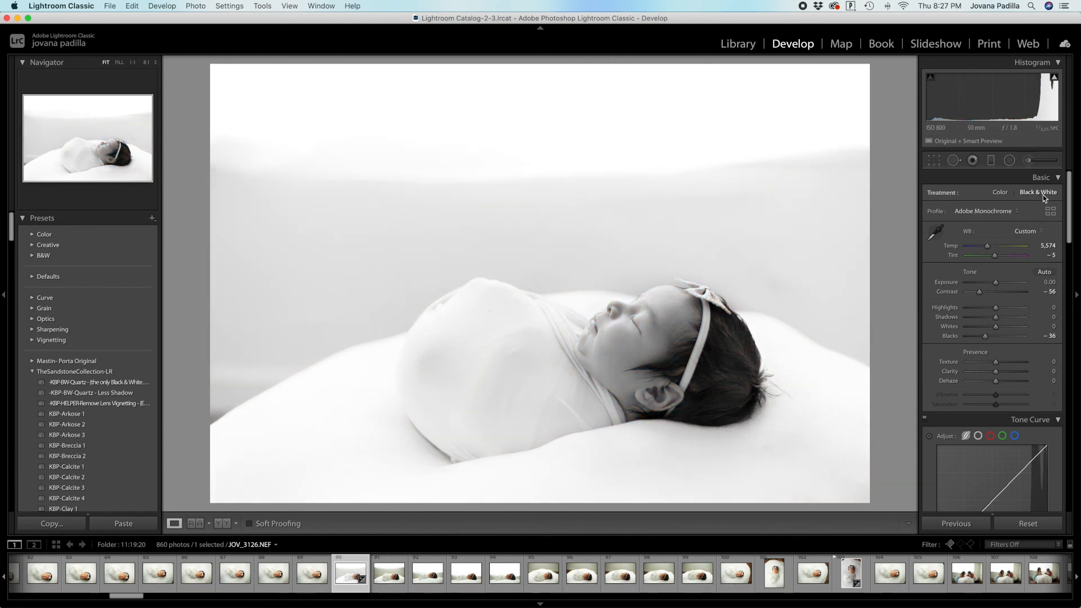
{"action": "left_click", "coordinate": [999, 192]}
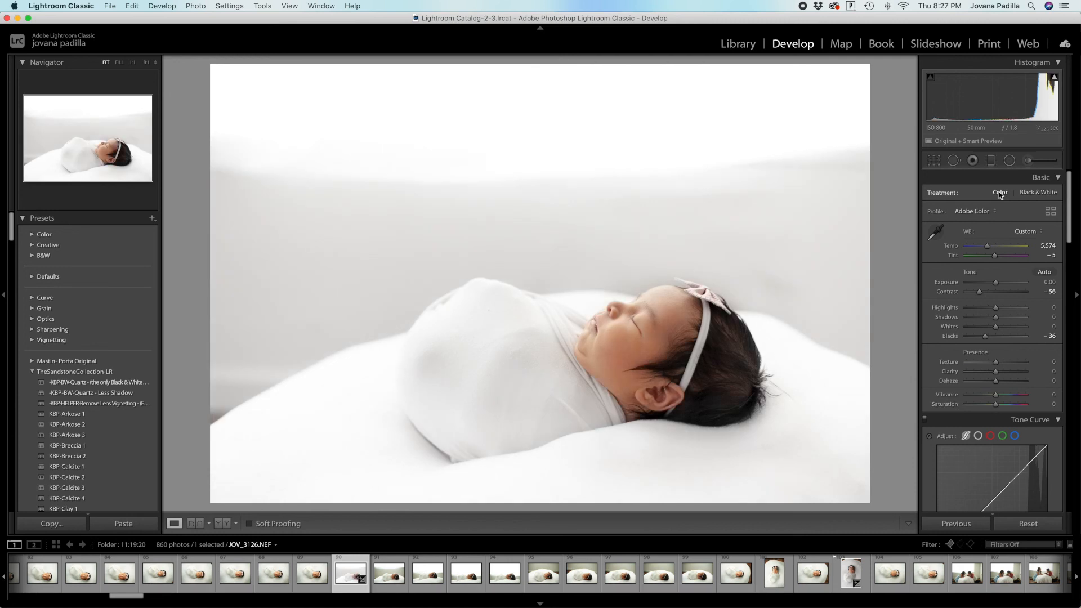